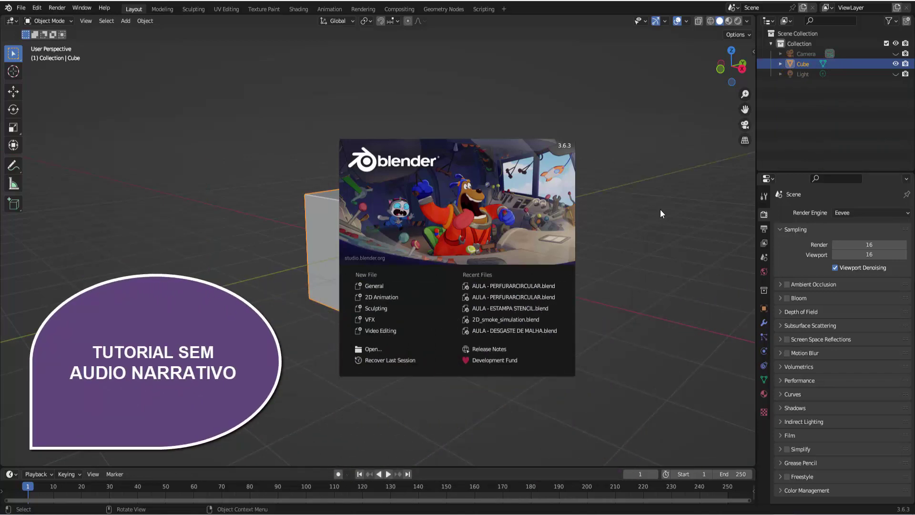
Step: Dismiss the startup splash and drag the timeline border up to enlarge the bottom area
left_click(661, 210)
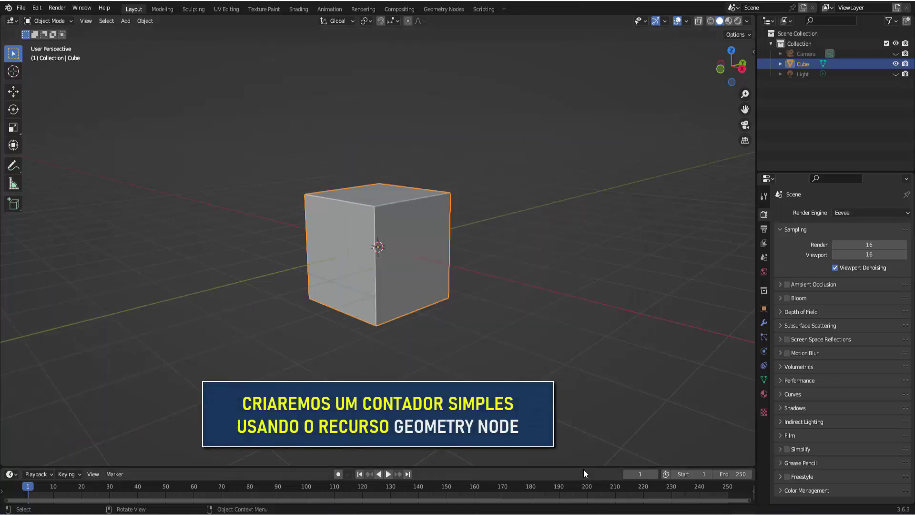
left_click_drag(586, 464, 649, 251)
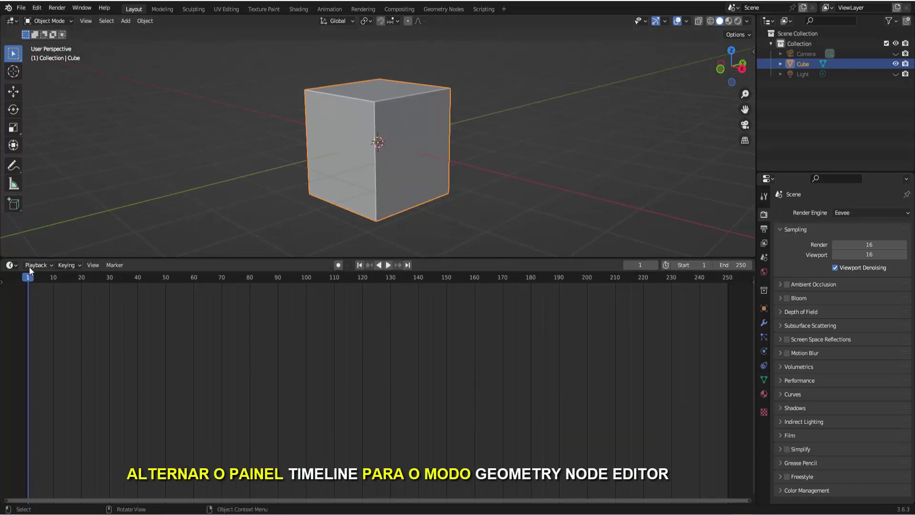
Step: Switch the bottom area to a Geometry Node Editor and hide its N sidebar
left_click(12, 265)
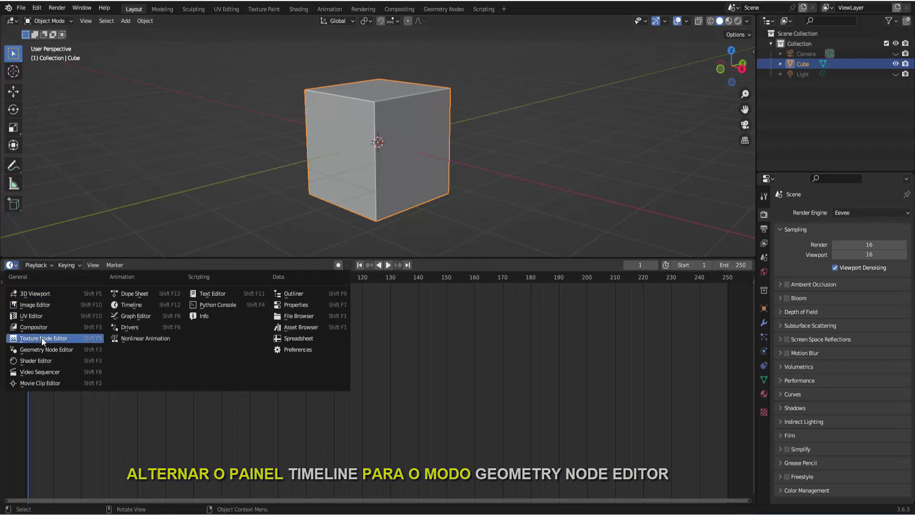
left_click(46, 350)
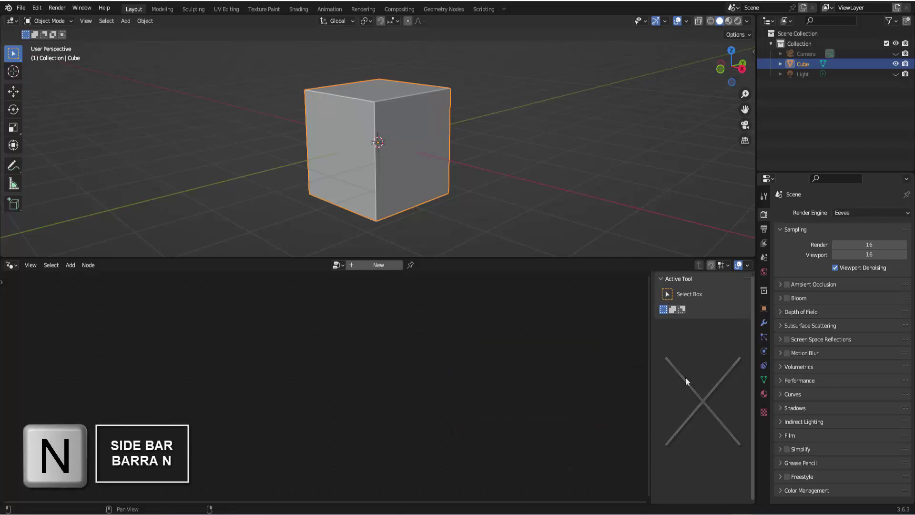
key("n")
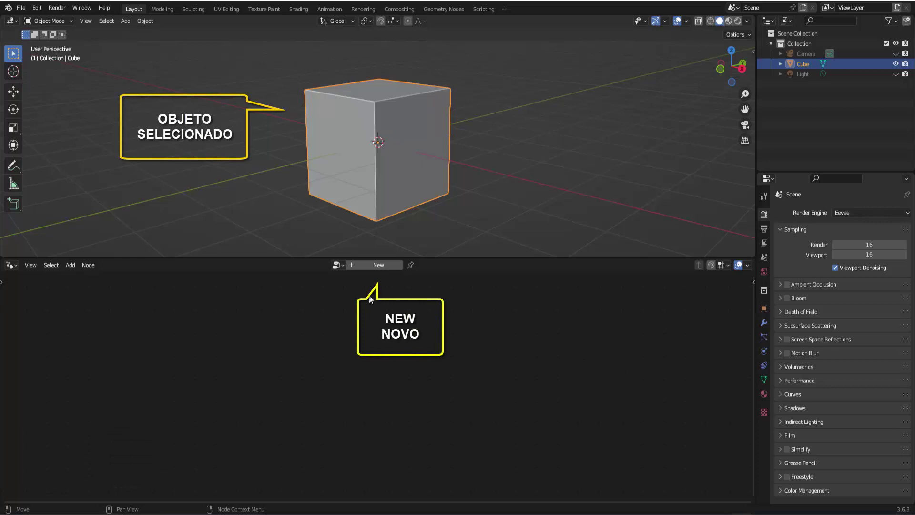
Step: Create a new Geometry Nodes group on the cube and delete its Group Input node
left_click(375, 268)
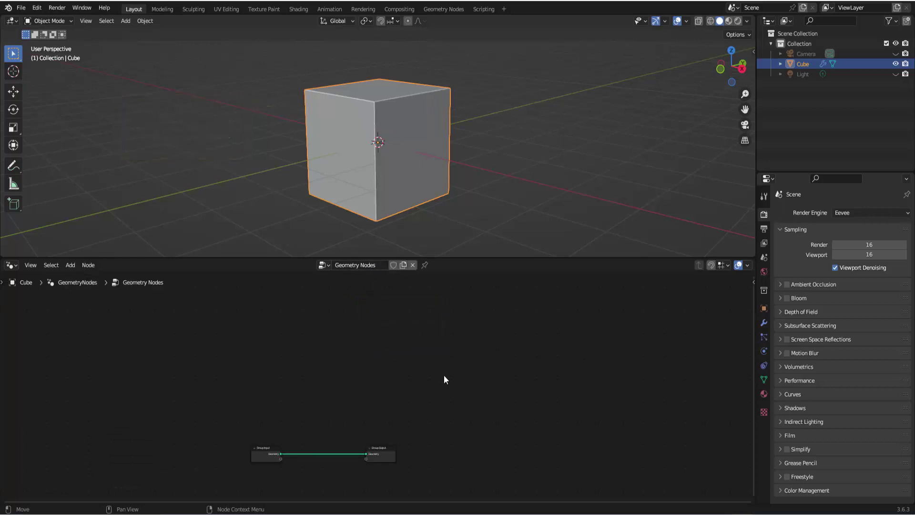
key("Home")
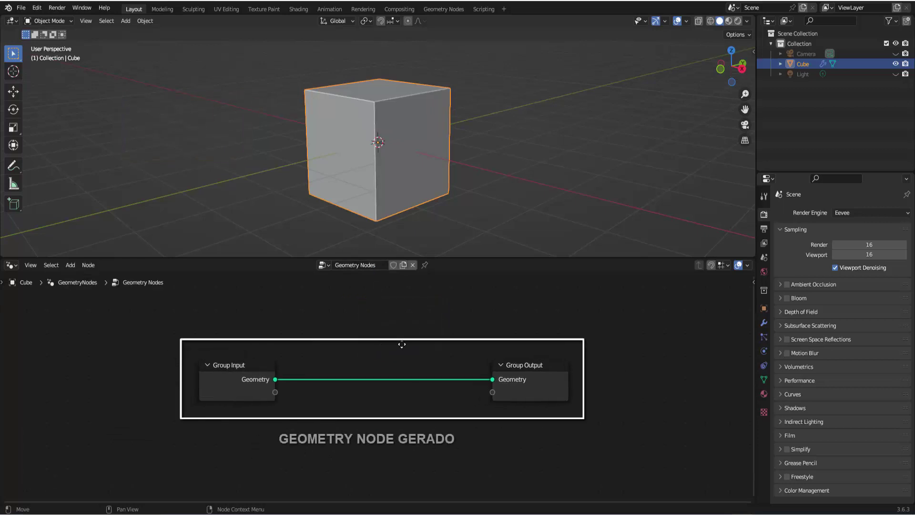
left_click(228, 367)
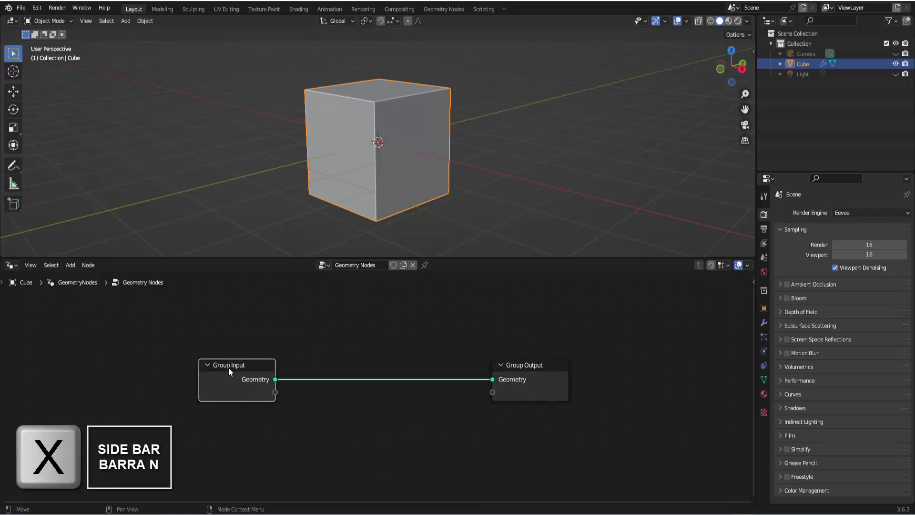
key("x")
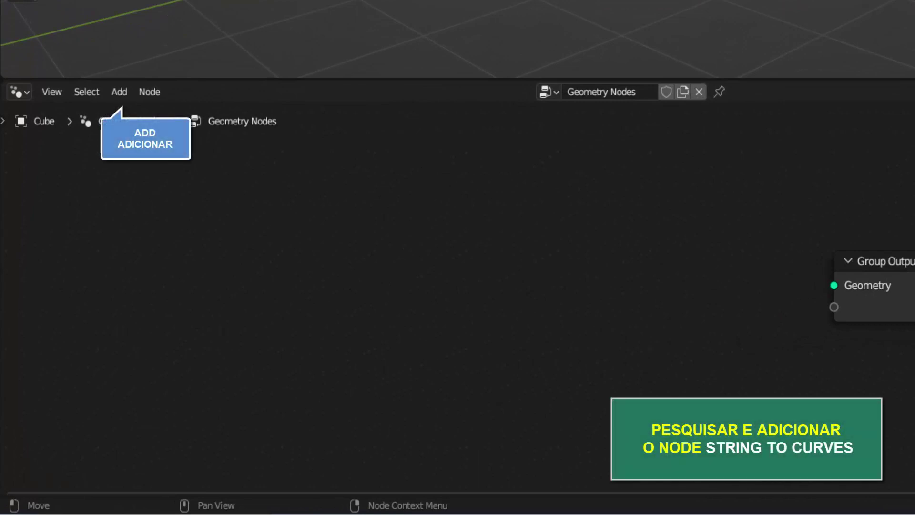
Step: Search for and add a String to Curves node, positioned beside Group Output
left_click(127, 94)
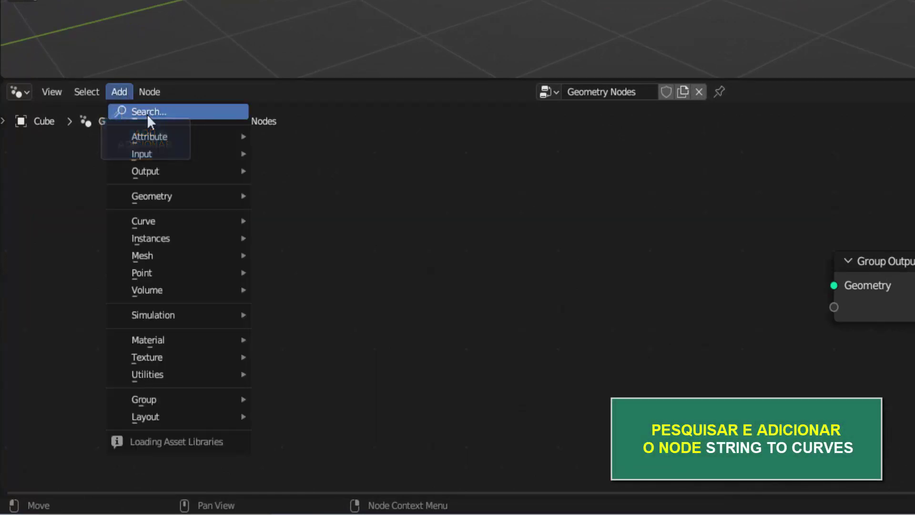
left_click(146, 110)
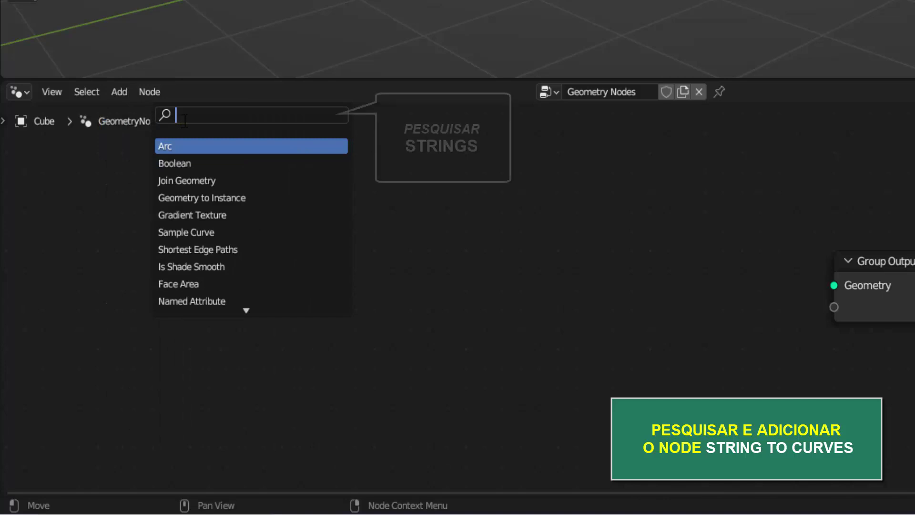
type("str")
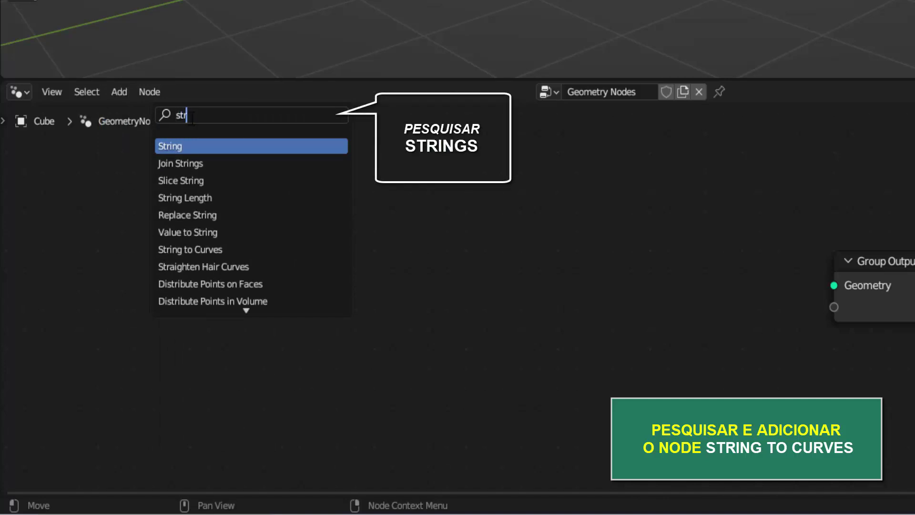
type("ings")
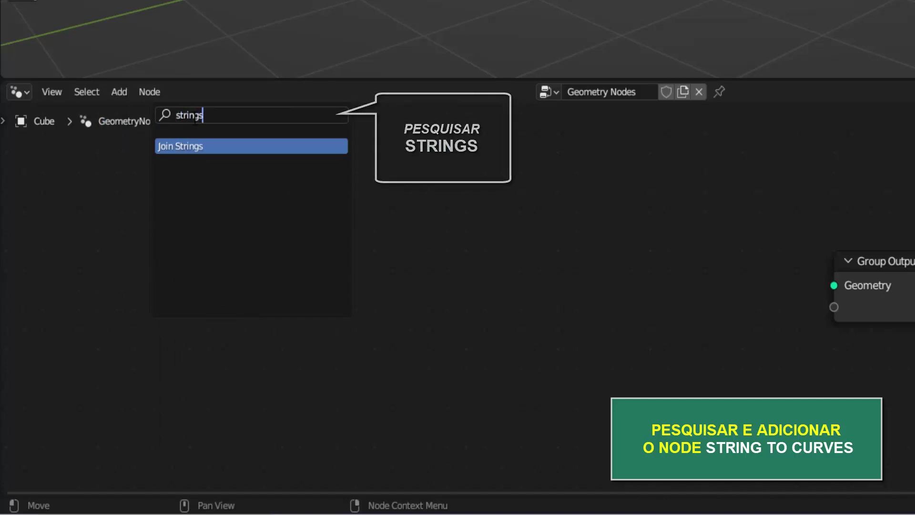
key("BackSpace")
left_click(250, 245)
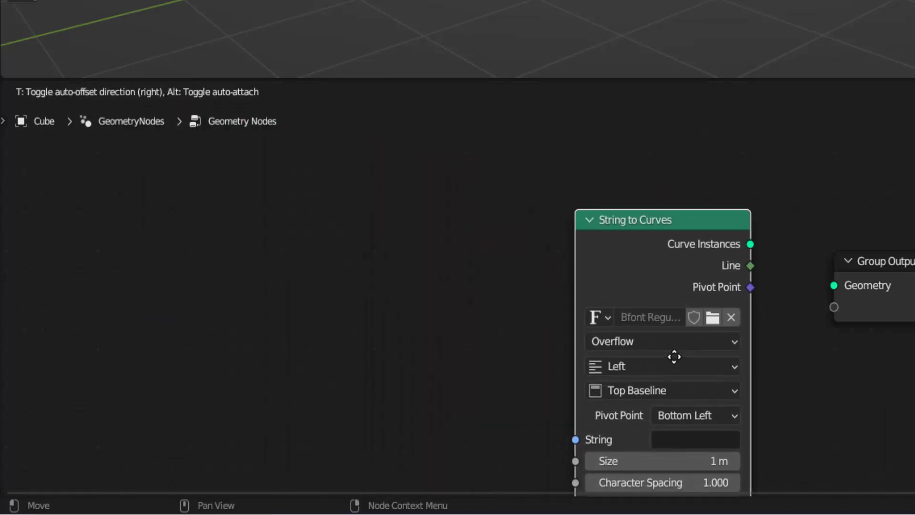
left_click(662, 351)
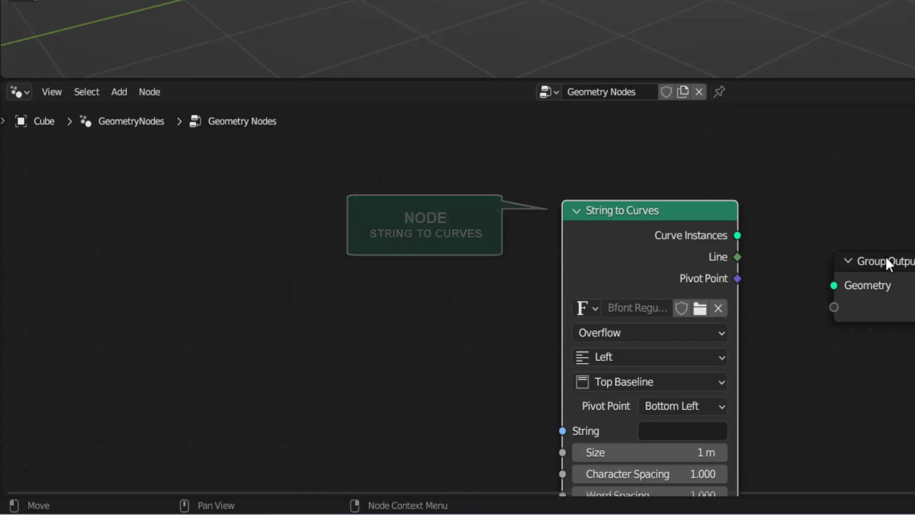
left_click_drag(886, 259, 805, 238)
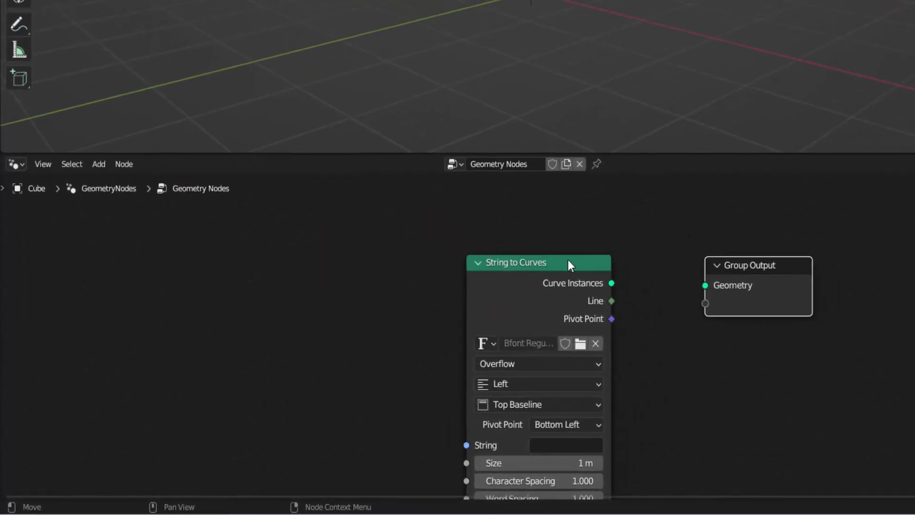
mouse_move(570, 260)
left_mouse_down()
mouse_move(627, 258)
mouse_move(603, 256)
left_mouse_up()
Step: Add a Value to String node left of the String to Curves node
left_click(106, 167)
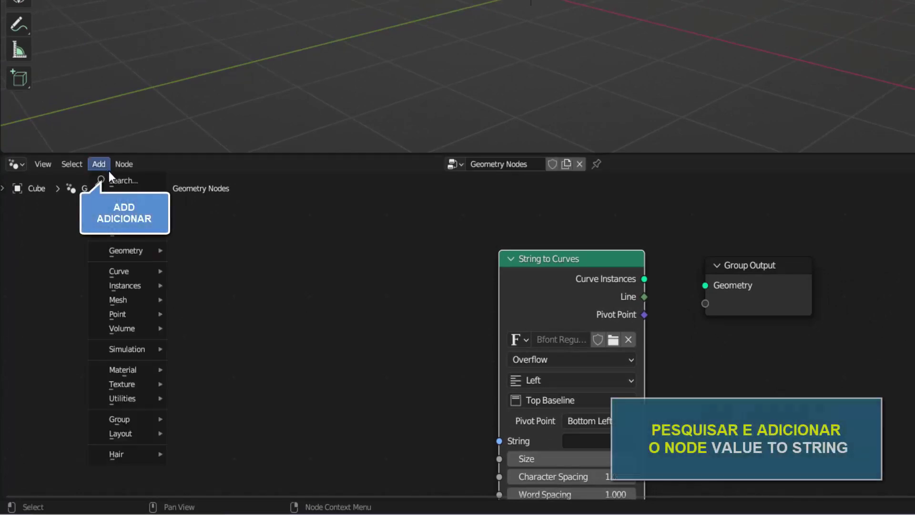
left_click(116, 180)
type("v")
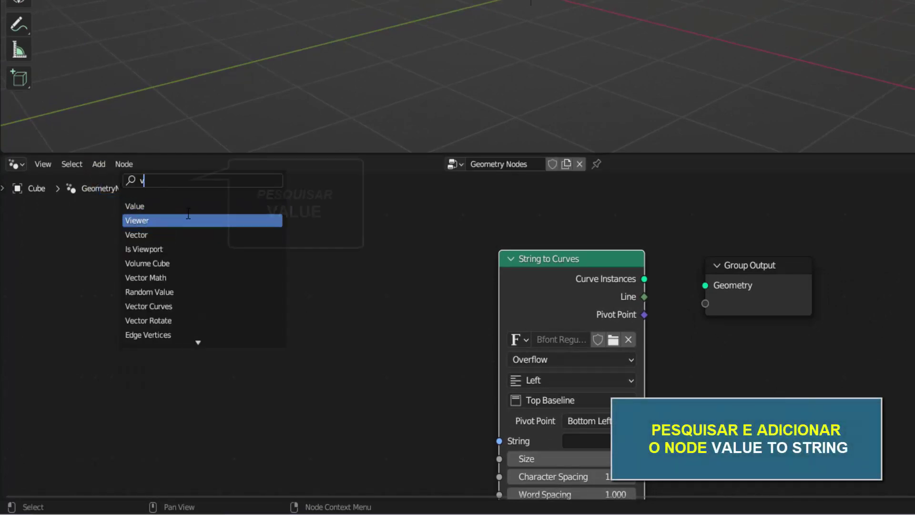
type("alue")
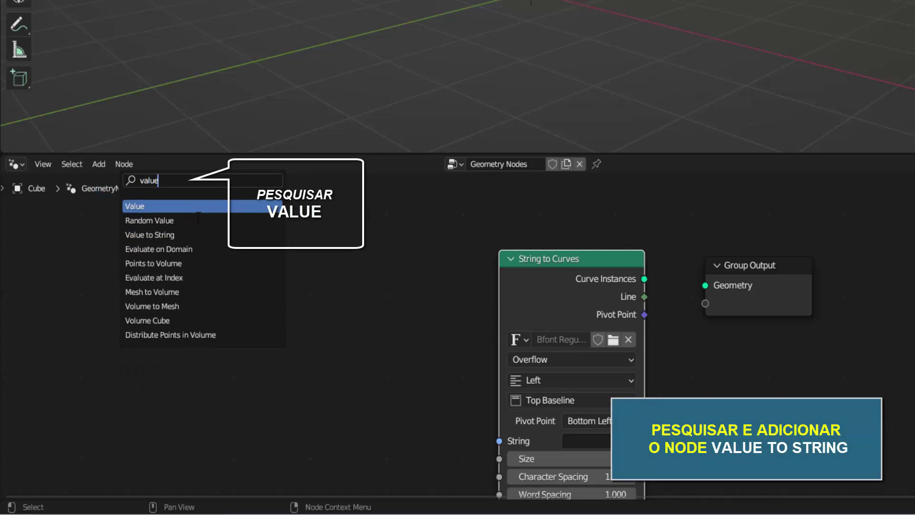
left_click(198, 235)
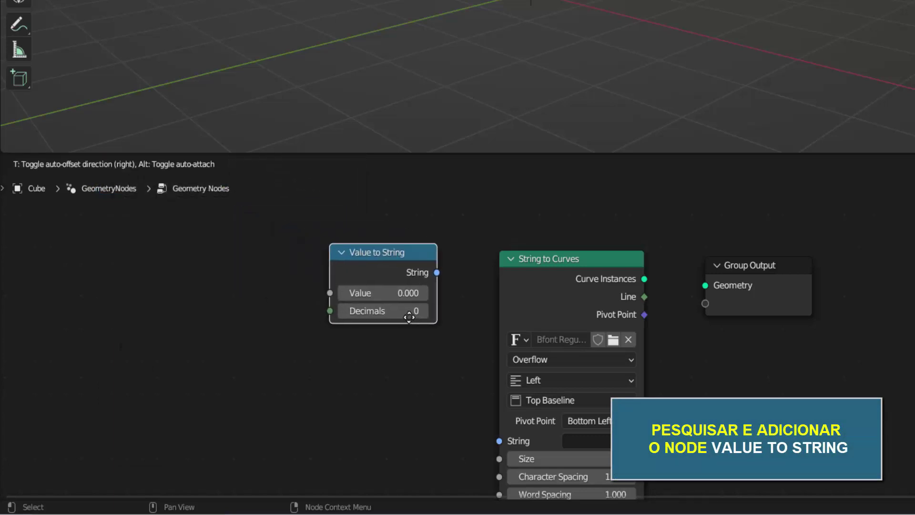
left_click(425, 321)
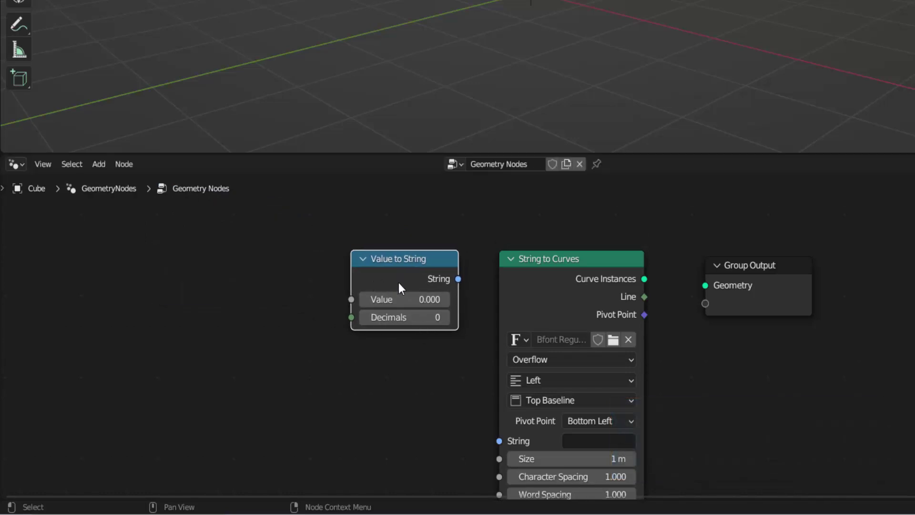
Step: Add a constant Value input node to the left of Value to String
left_click(99, 164)
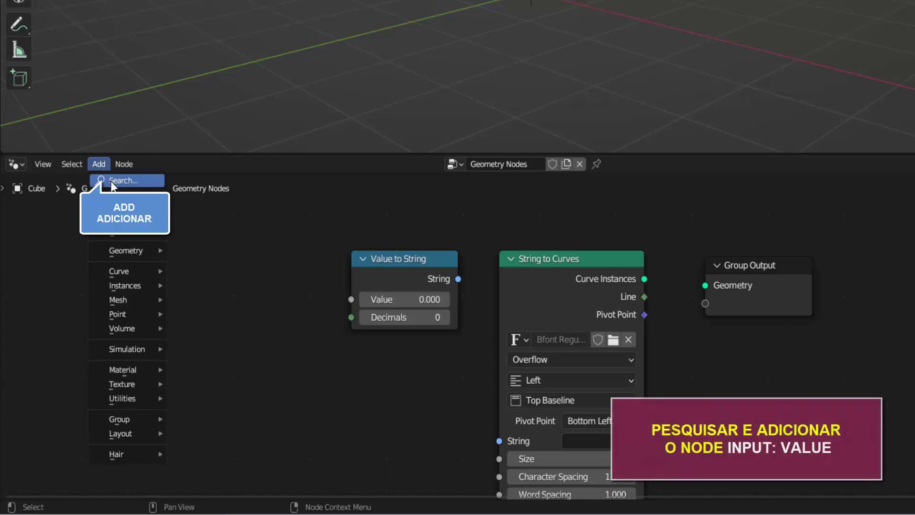
mouse_move(119, 215)
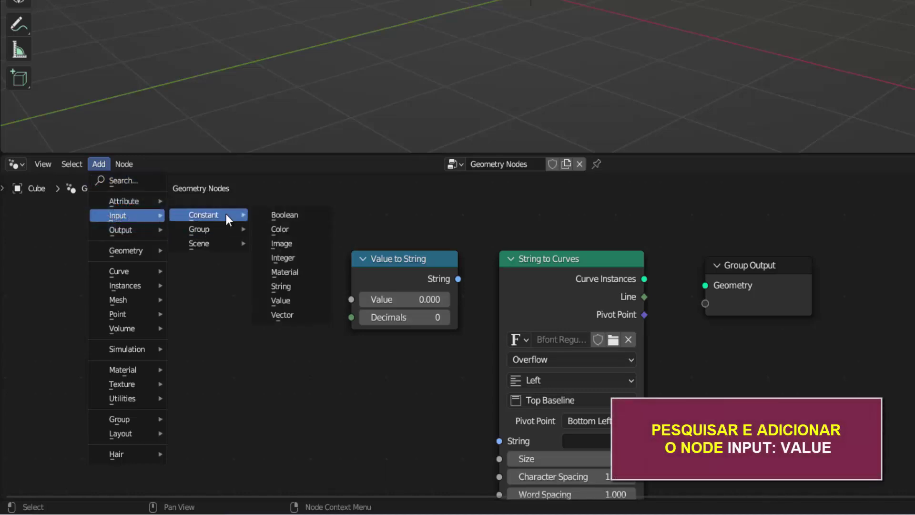
left_click(293, 300)
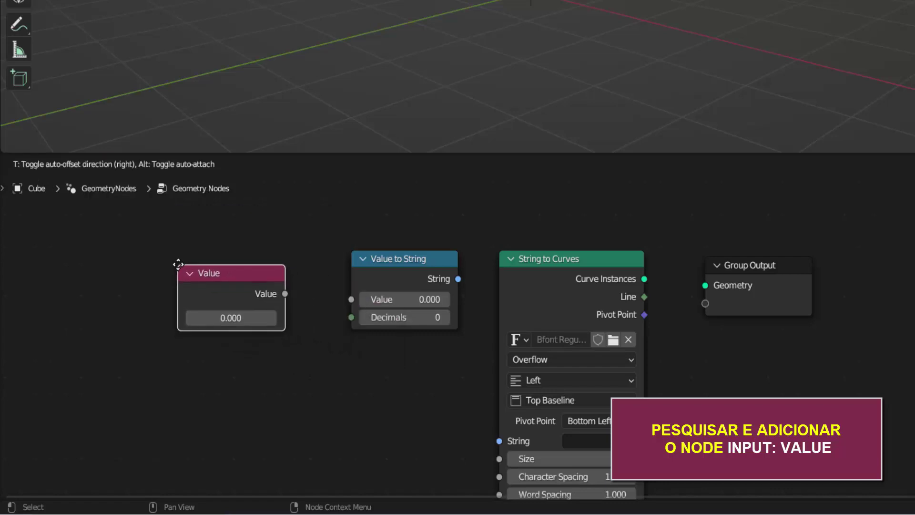
left_click(182, 259)
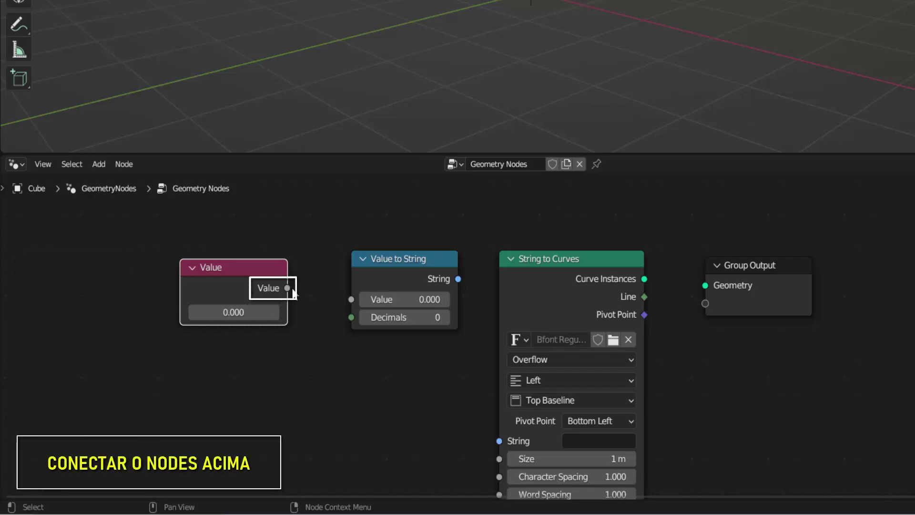
Step: Link Value → Value to String → String to Curves → Group Output to show curve-text "0"
left_click_drag(289, 288, 353, 300)
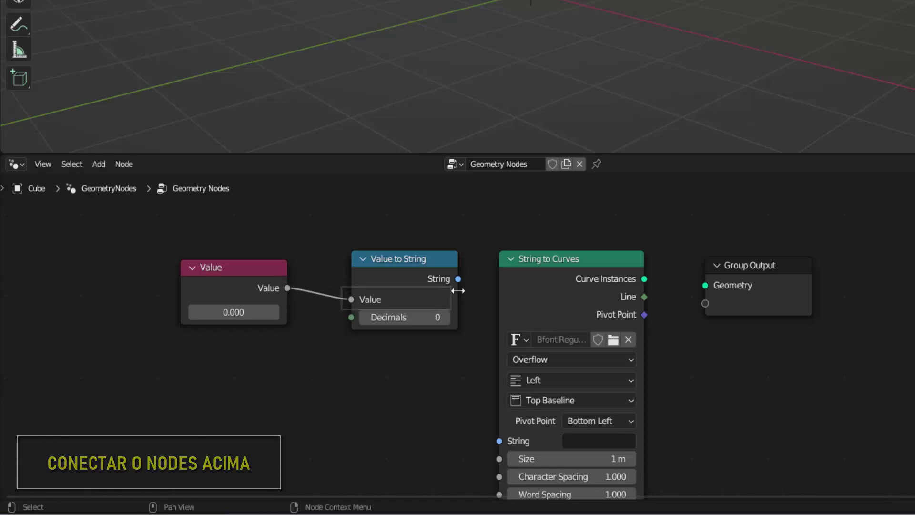
left_click_drag(457, 279, 481, 346)
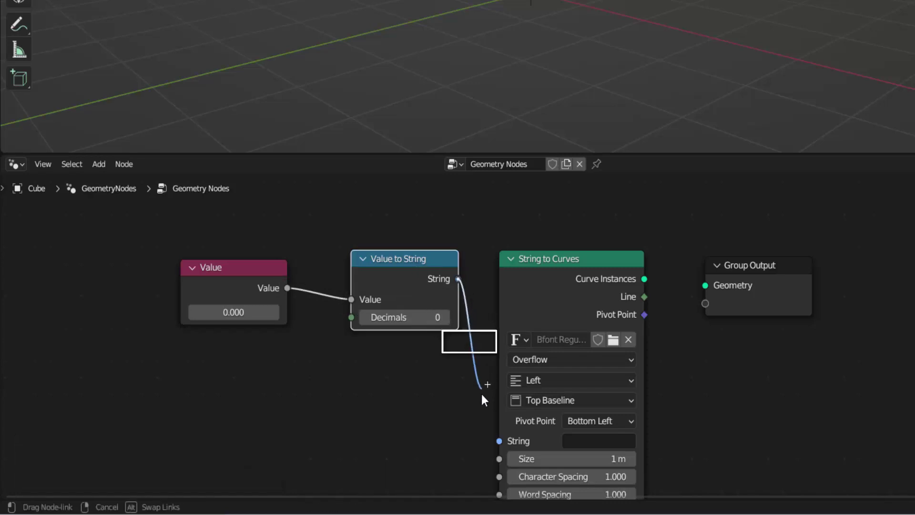
left_click_drag(491, 437, 499, 439)
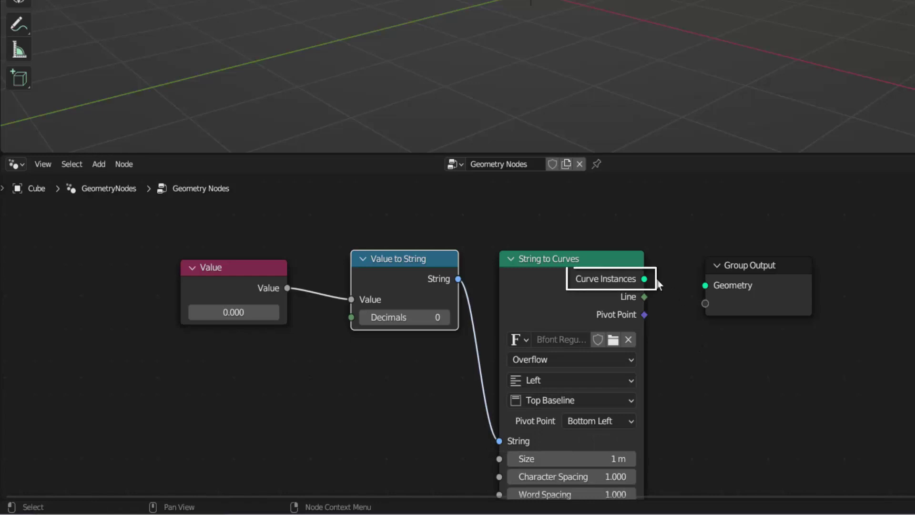
left_click_drag(644, 279, 708, 294)
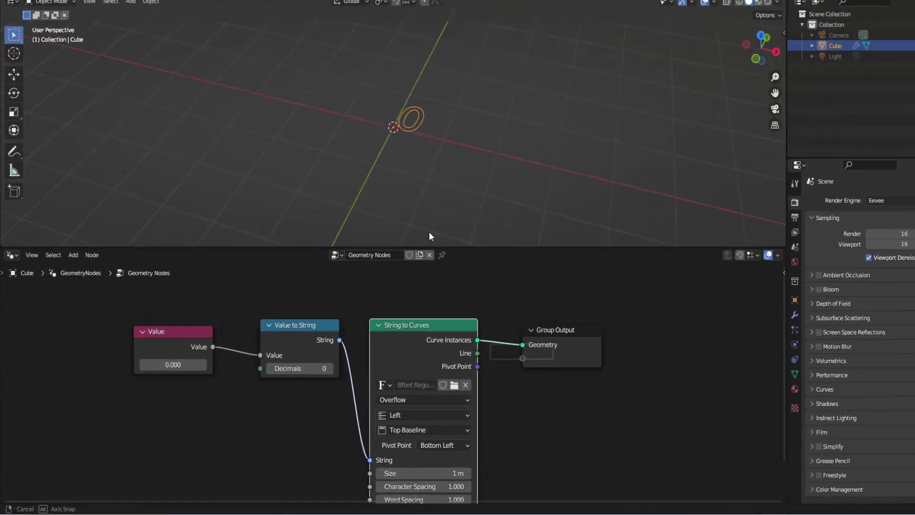
mouse_move(447, 247)
middle_mouse_down()
mouse_move(473, 243)
mouse_move(474, 231)
middle_mouse_up()
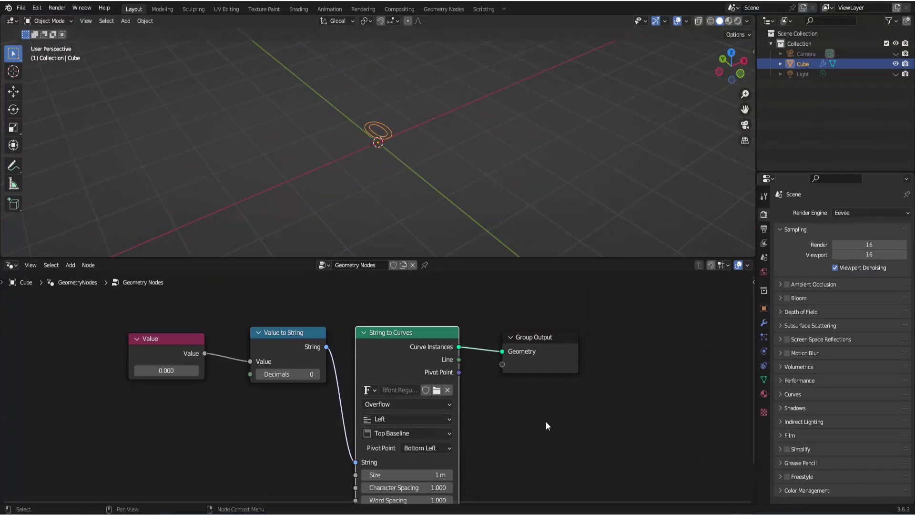
scroll(545, 422, "down", 1)
scroll(545, 422, "down", 1)
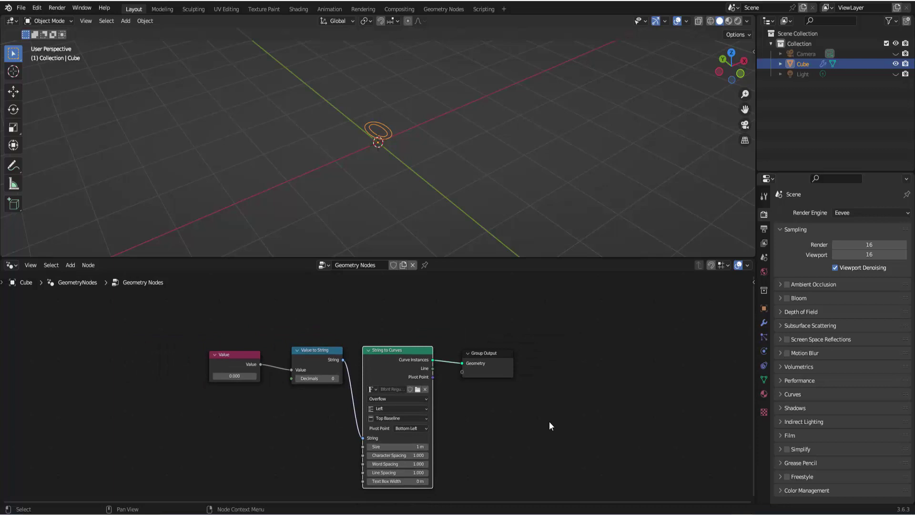
scroll(549, 422, "up", 2)
scroll(413, 176, "up", 5)
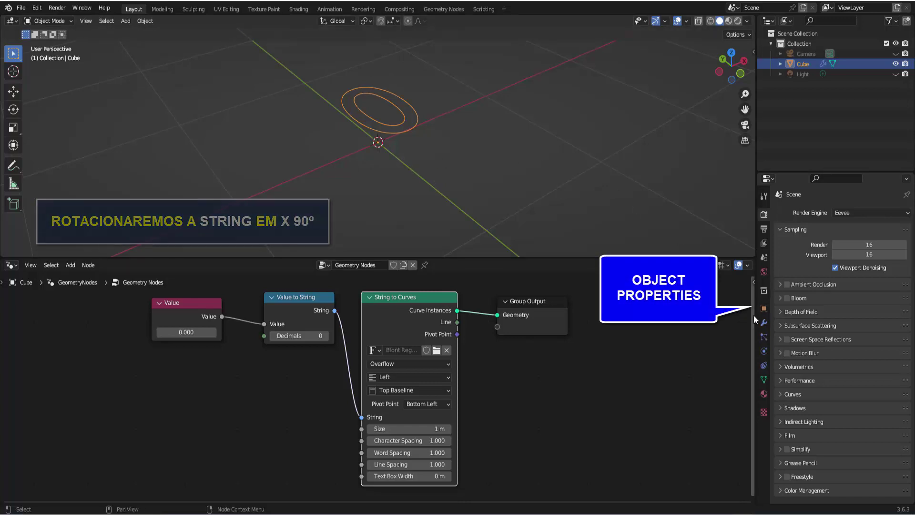
Step: Set the Cube's Rotation X to 90° in Object properties
left_click(764, 309)
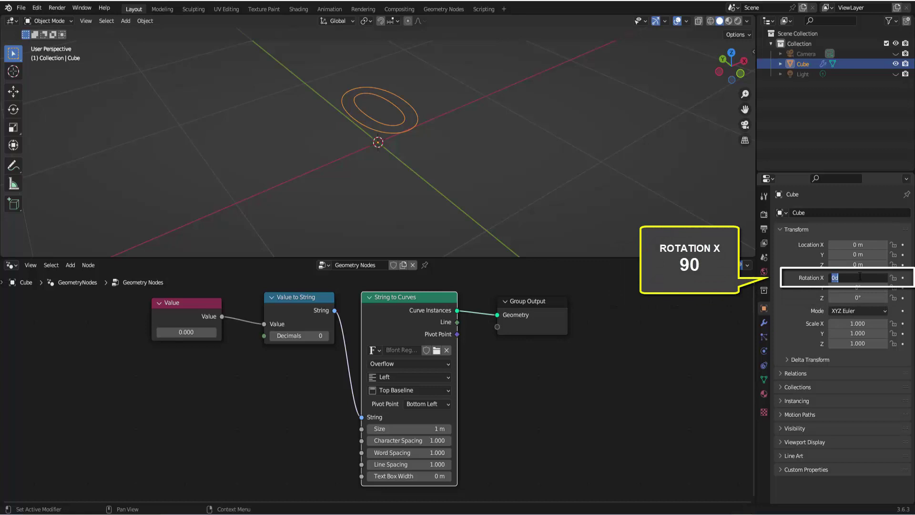
type("90")
key("Return")
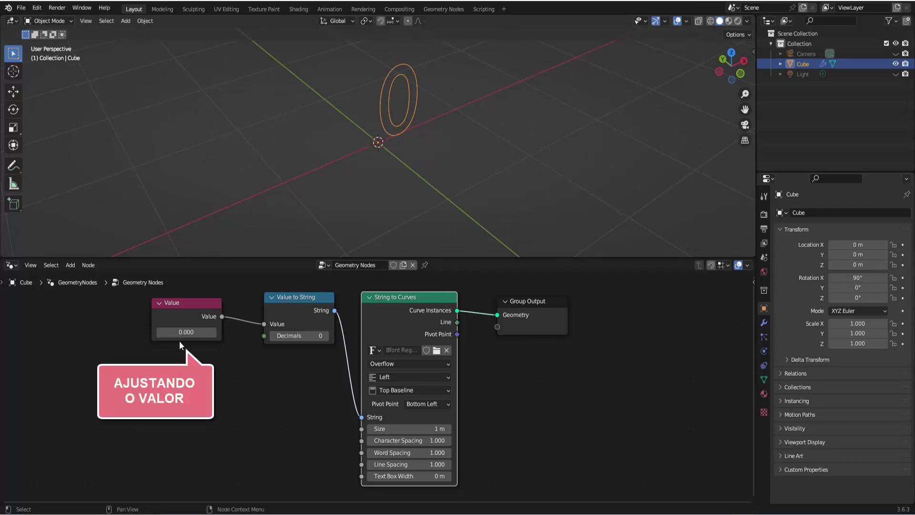
Step: Scrub the Value node to preview digits, leaving it at 0.300, and split off a second area
left_click_drag(177, 333, 212, 332)
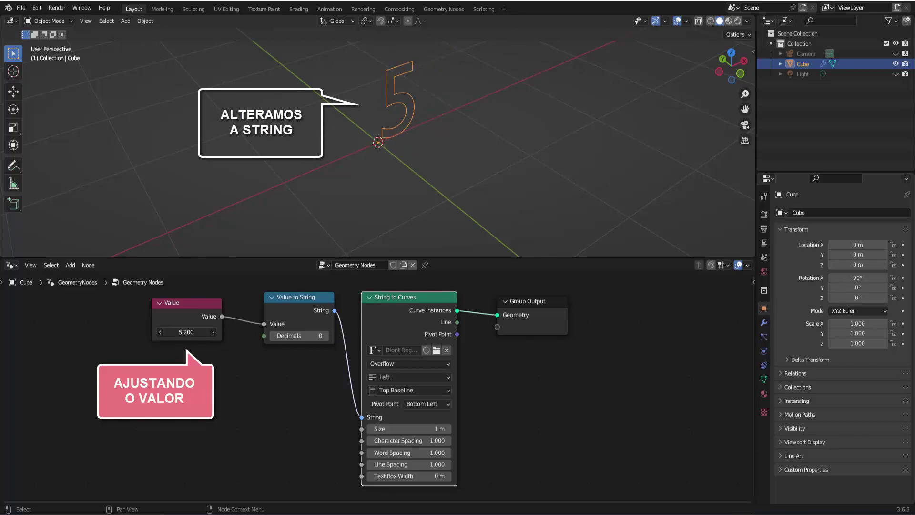
left_click_drag(212, 333, 177, 333)
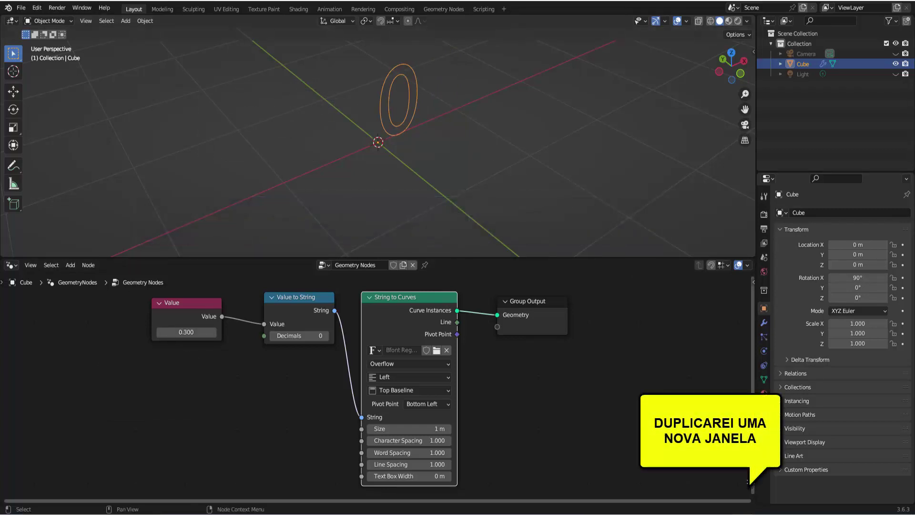
left_click_drag(748, 481, 745, 445)
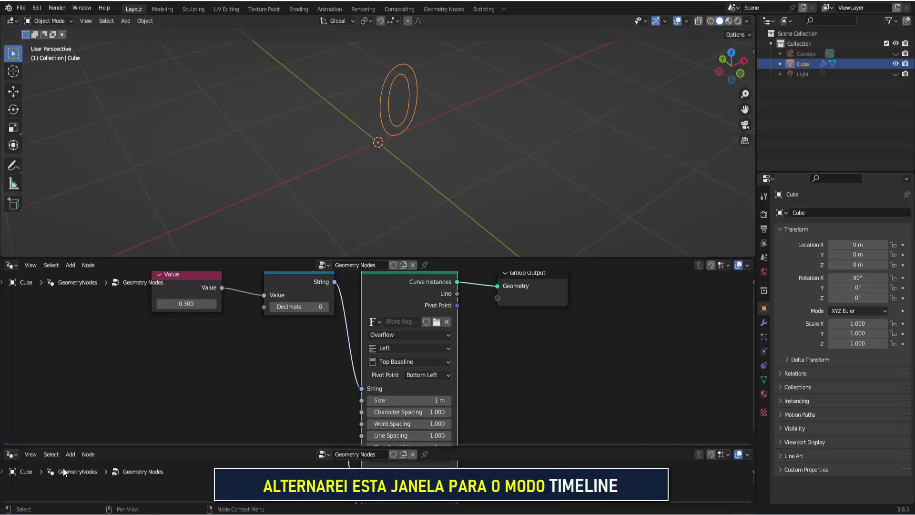
Step: Change the new lower area into a Timeline and nudge its border slightly
left_click(11, 454)
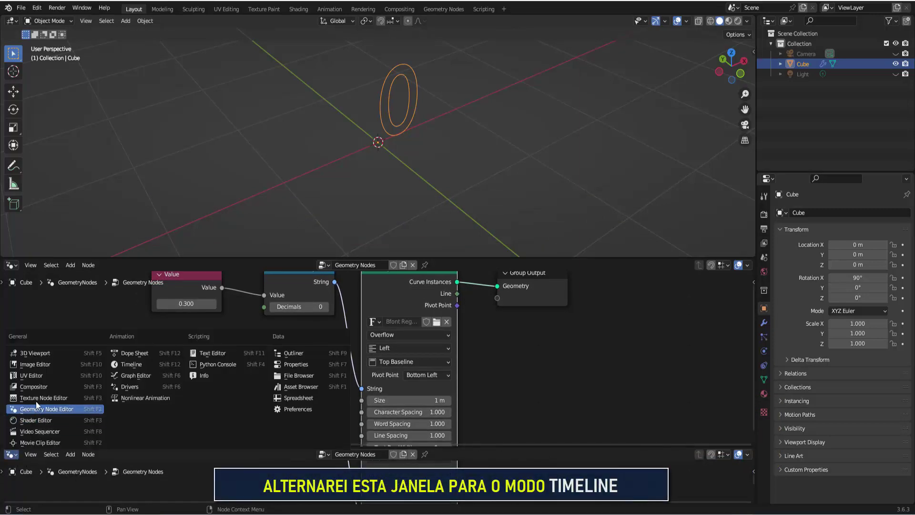
left_click(148, 365)
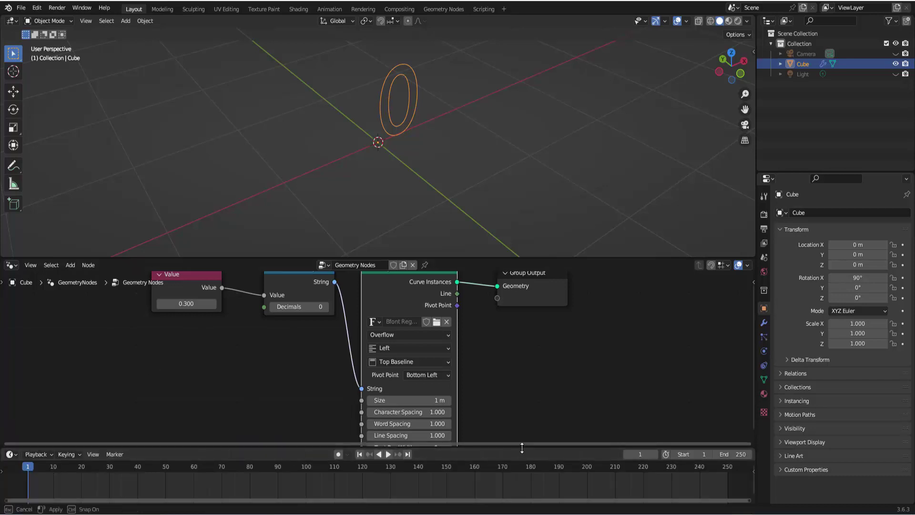
left_click_drag(522, 448, 522, 451)
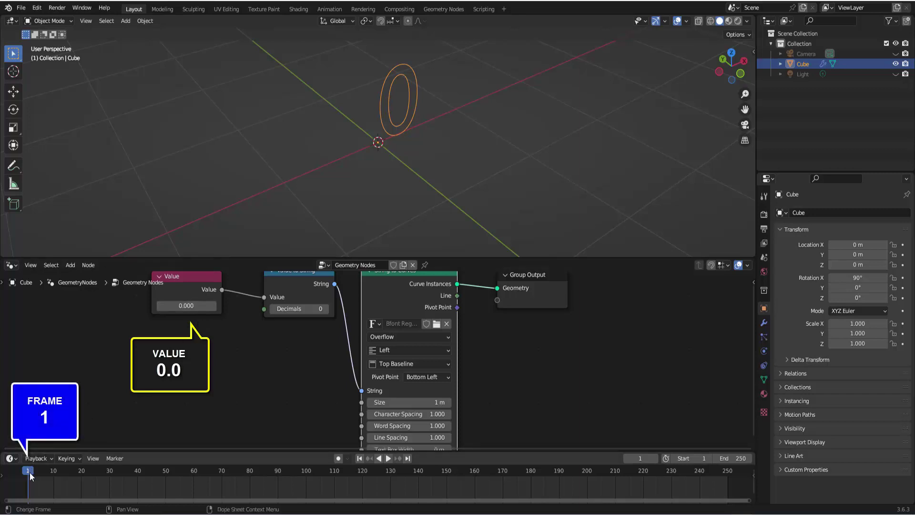
Step: Keyframe the Value node at 0 on frame 1 and 100 on frame 100, then return to frame 1
right_click(186, 306)
left_click(186, 307)
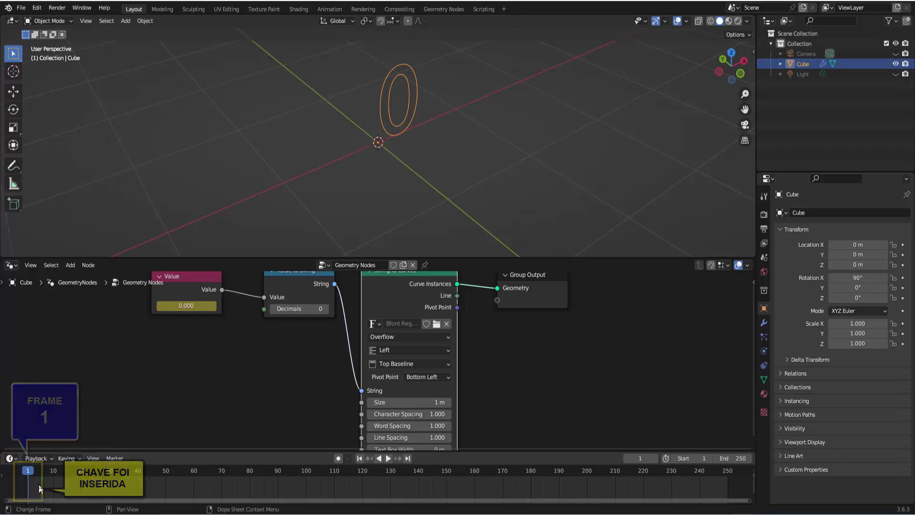
left_click(308, 473)
type("100")
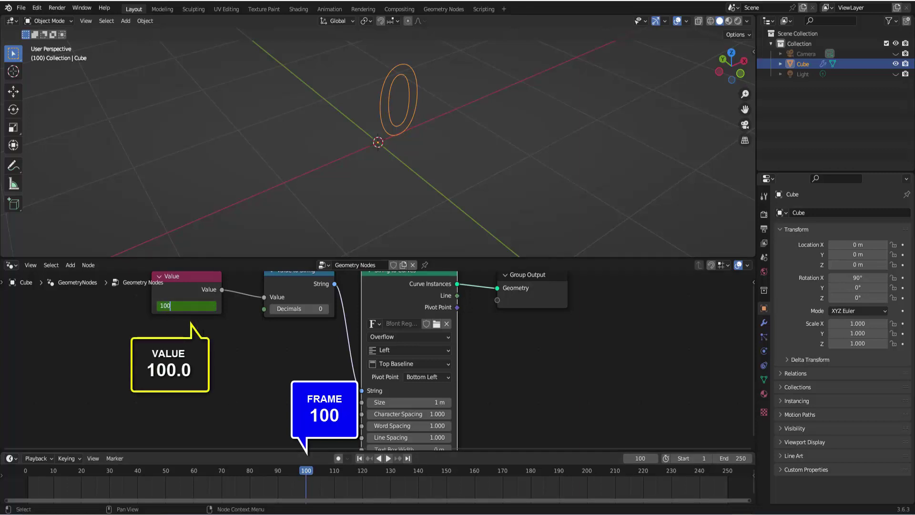
key("Return")
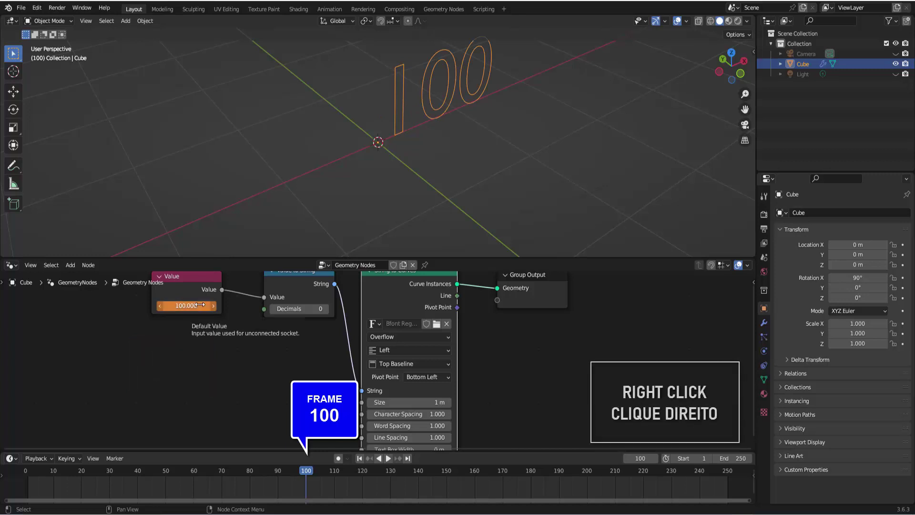
right_click(167, 306)
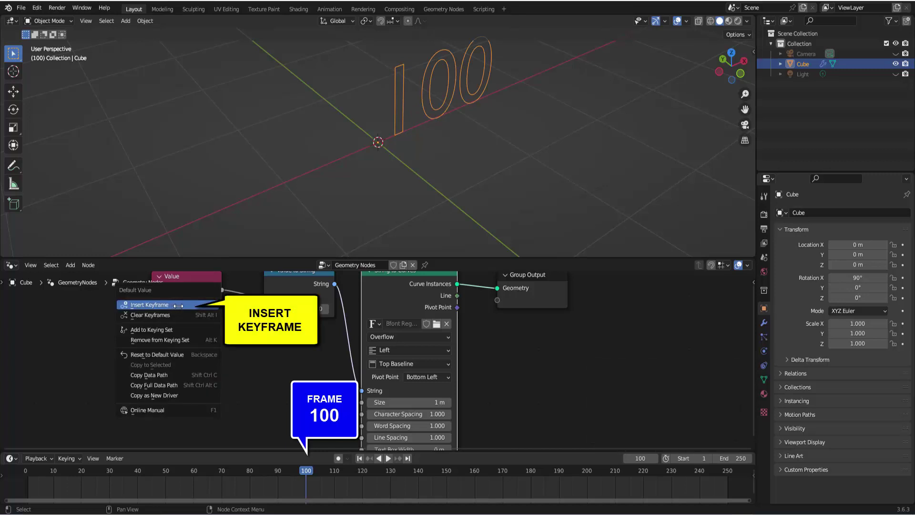
left_click(179, 306)
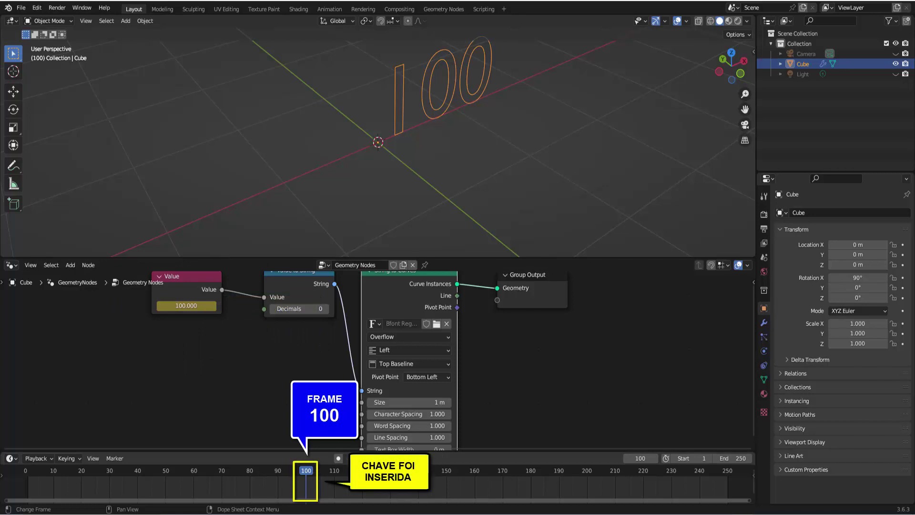
key("shift+Left")
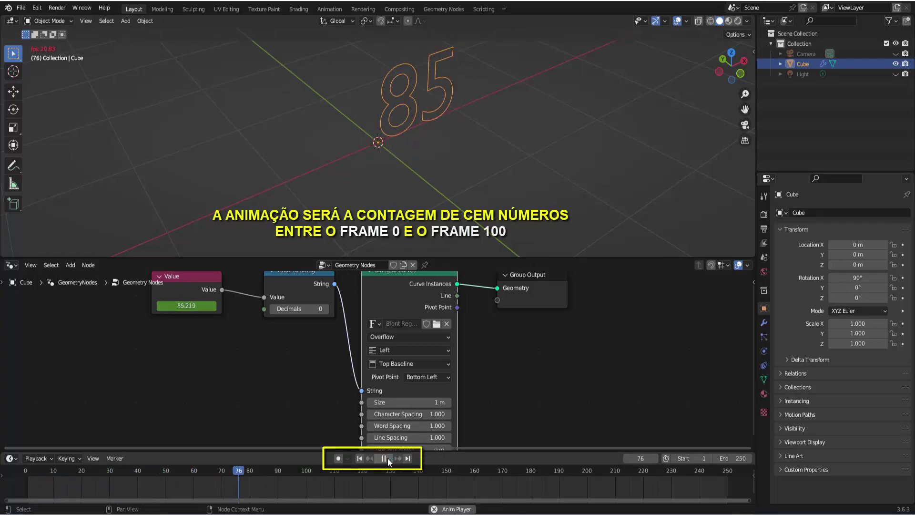
Step: Stop the counter preview, check frame 100, then jump to frame 250
left_click(389, 460)
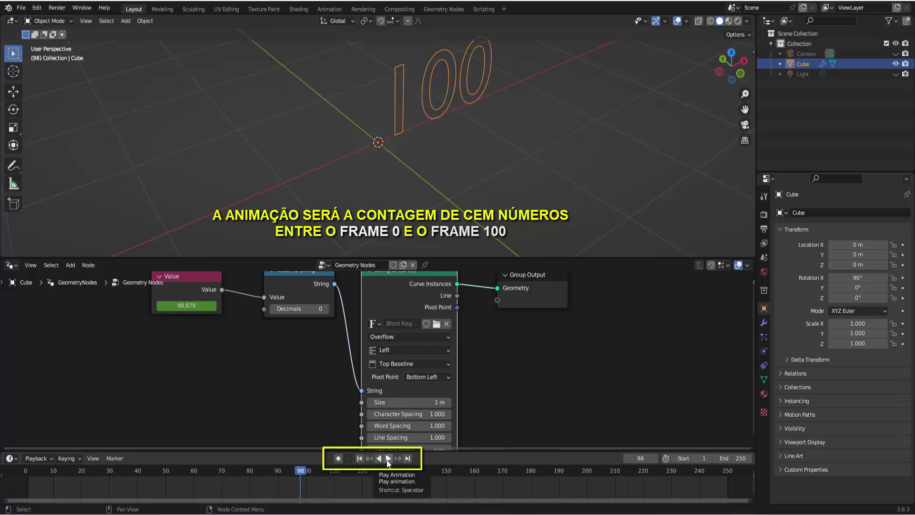
left_click(306, 489)
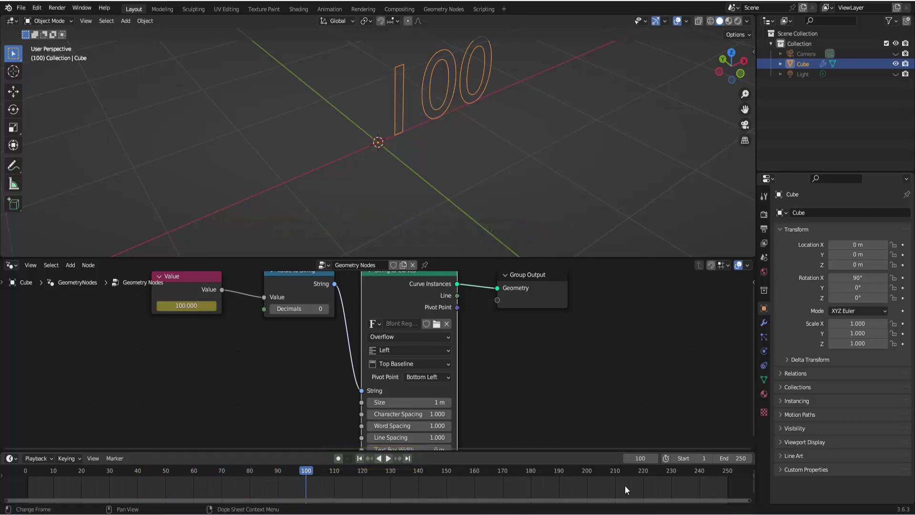
left_click(728, 471)
type("-50")
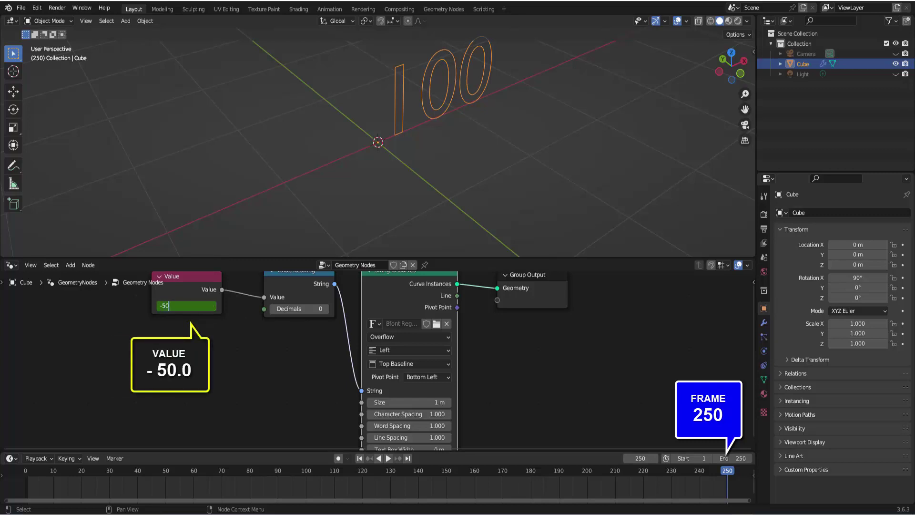
Step: Keyframe the Value node at -50 on frame 250, then return to frame 1
key("Return")
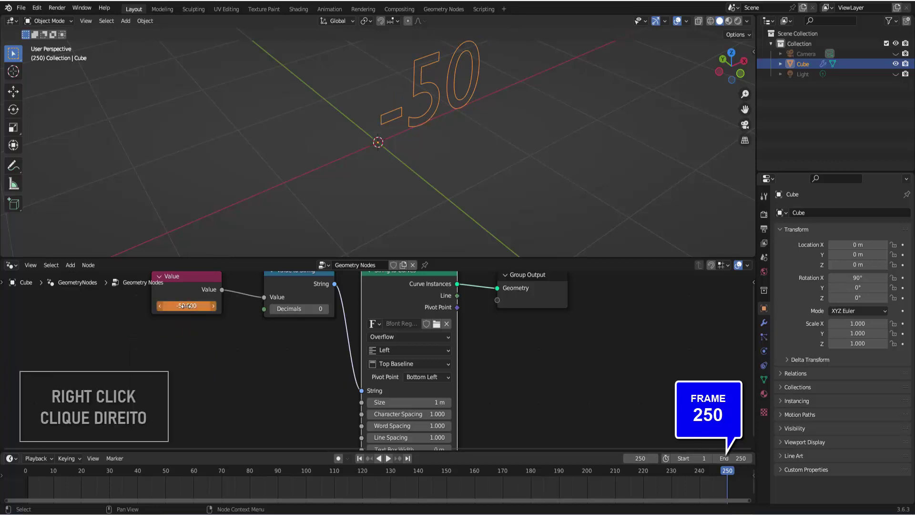
right_click(187, 305)
left_click(187, 307)
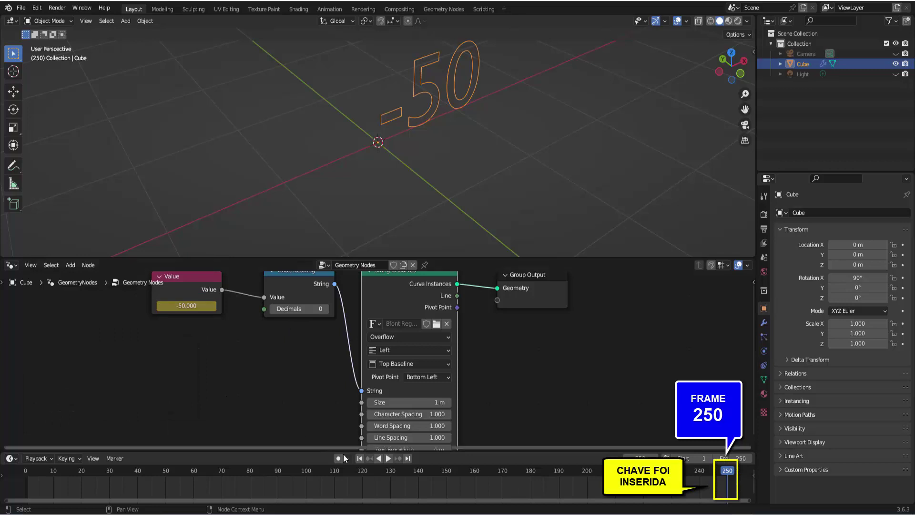
left_click(368, 459)
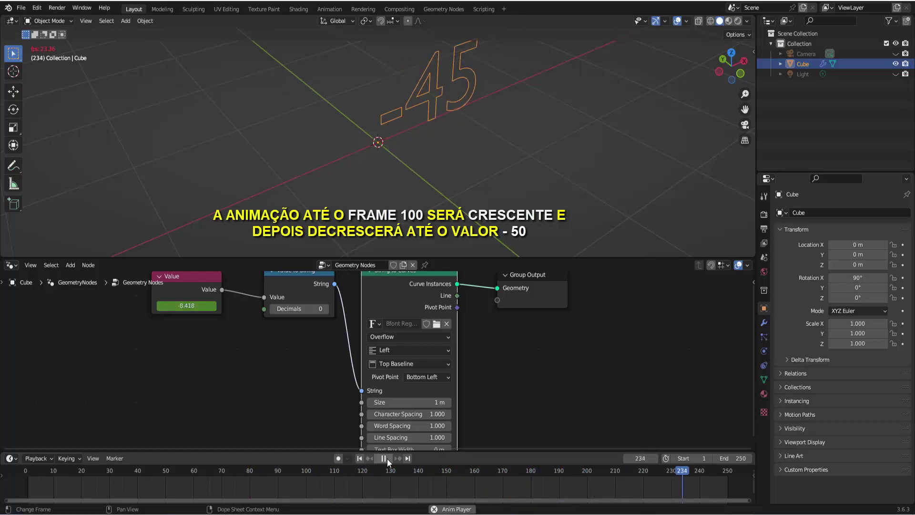
Step: Stop playback at frame 250 with the counter reading -50 and frame the node chain
left_click(387, 462)
mouse_move(517, 367)
middle_mouse_down()
mouse_move(523, 395)
mouse_move(528, 388)
middle_mouse_up()
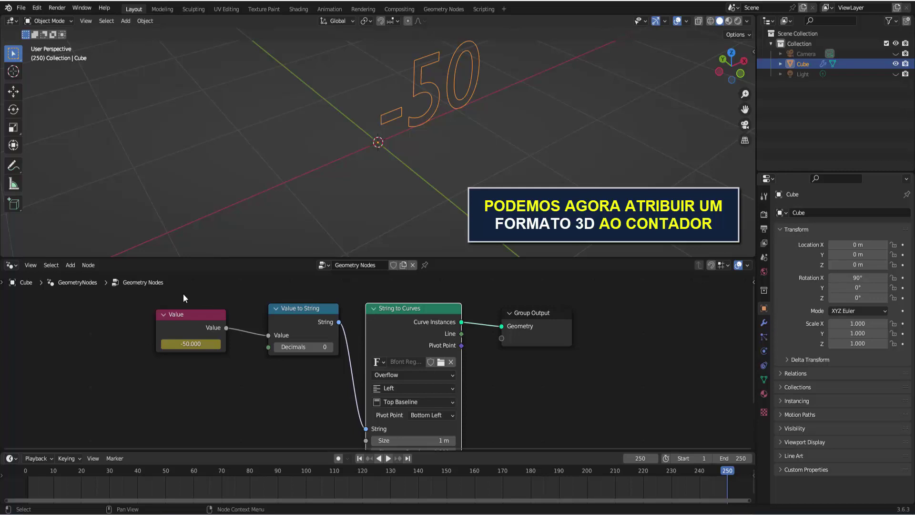
Step: Shift the Value, Value to String and String to Curves nodes left and Group Output right
left_click_drag(184, 295, 440, 417)
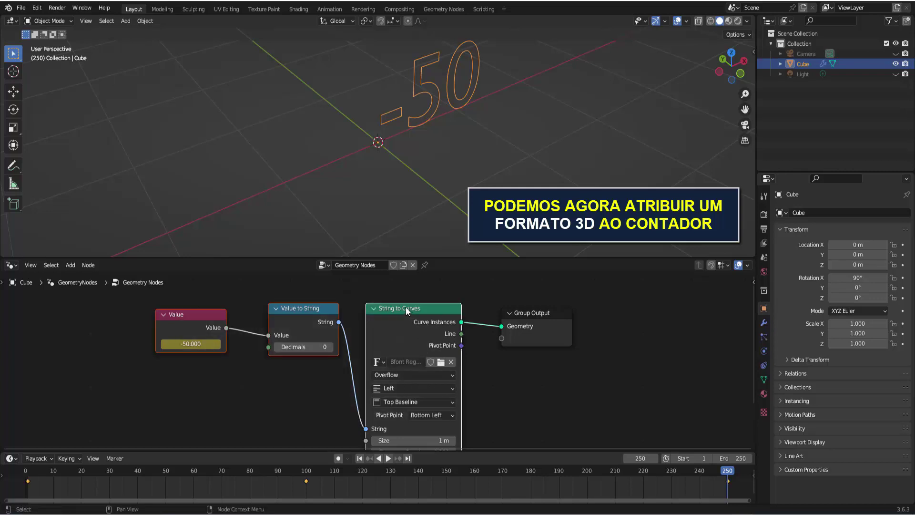
left_click_drag(405, 307, 276, 306)
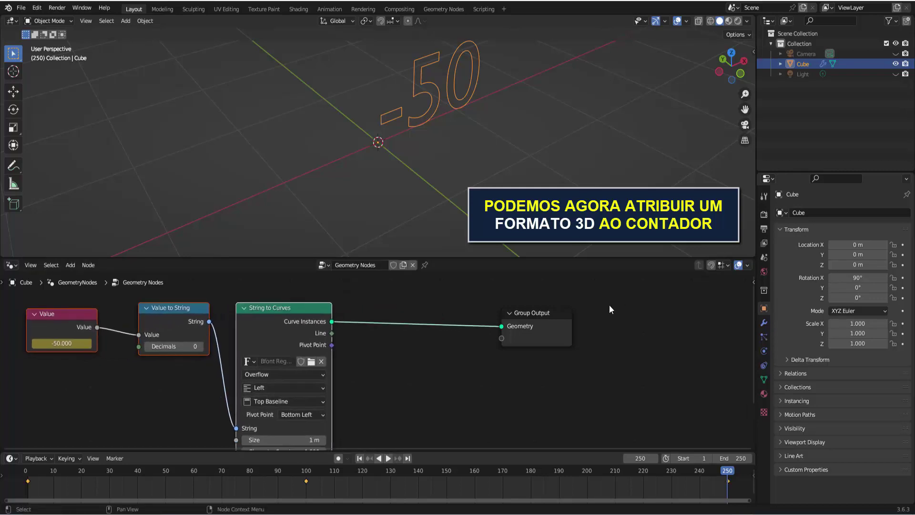
left_click_drag(533, 313, 658, 302)
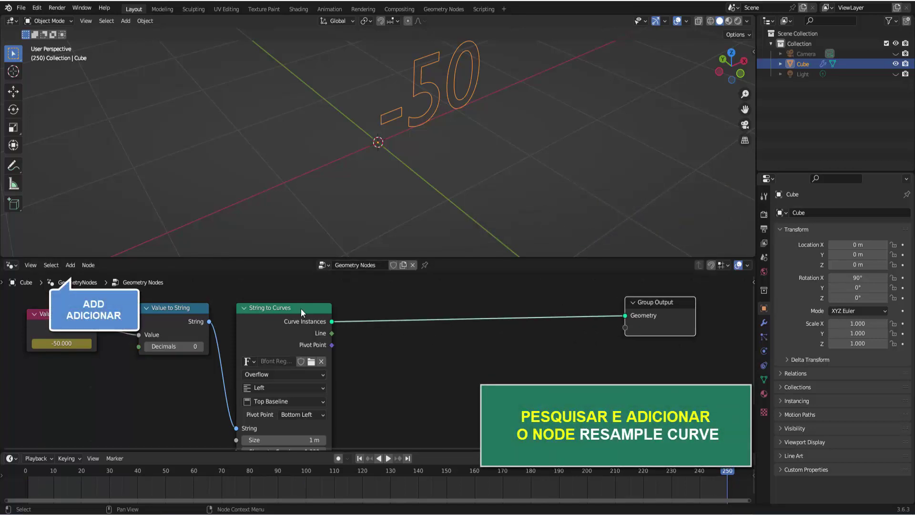
Step: Insert a Resample Curve node (Count 10) between String to Curves and Group Output
left_click(74, 266)
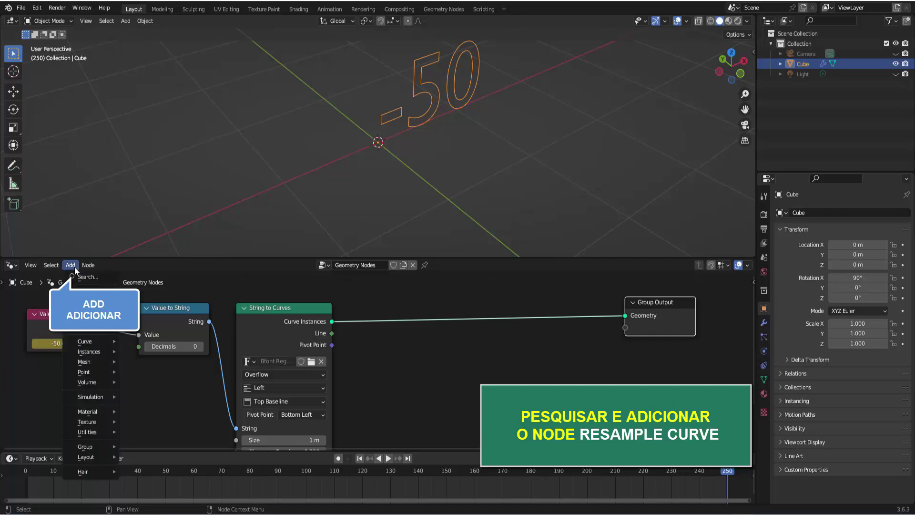
left_click(81, 277)
type("resa")
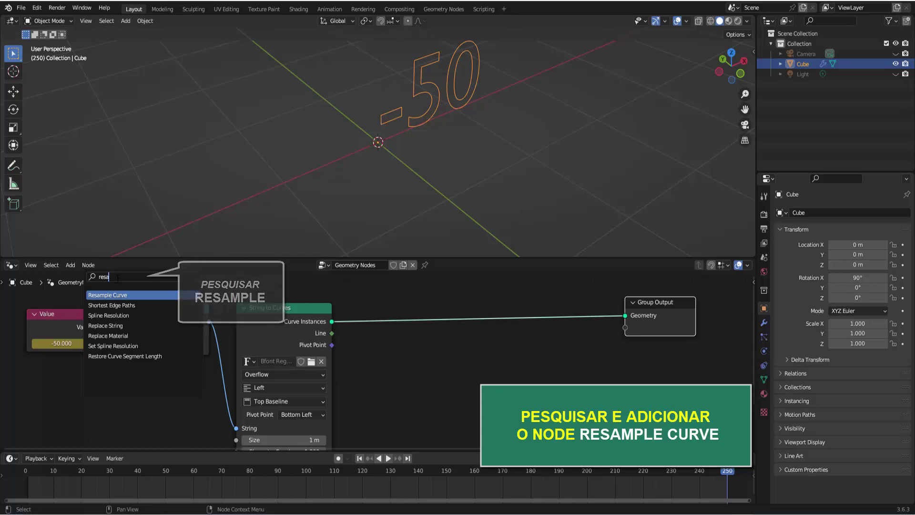
key("Return")
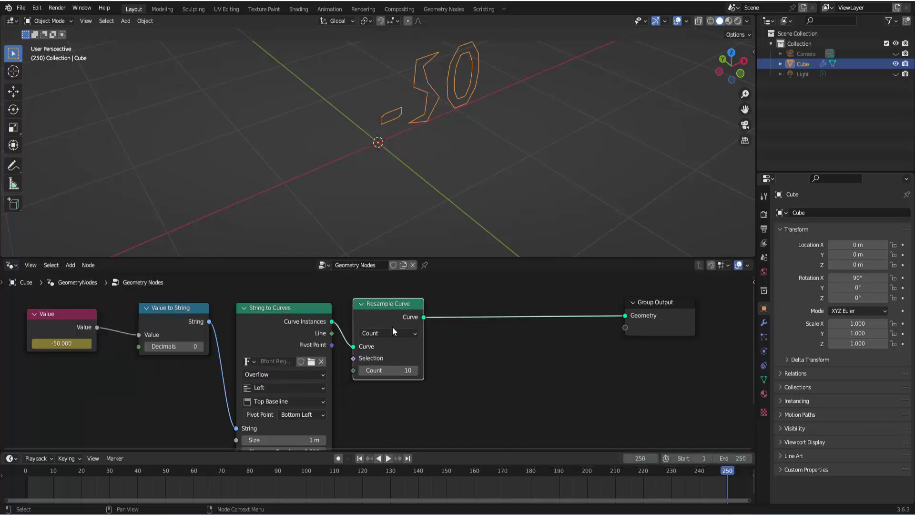
left_click(393, 327)
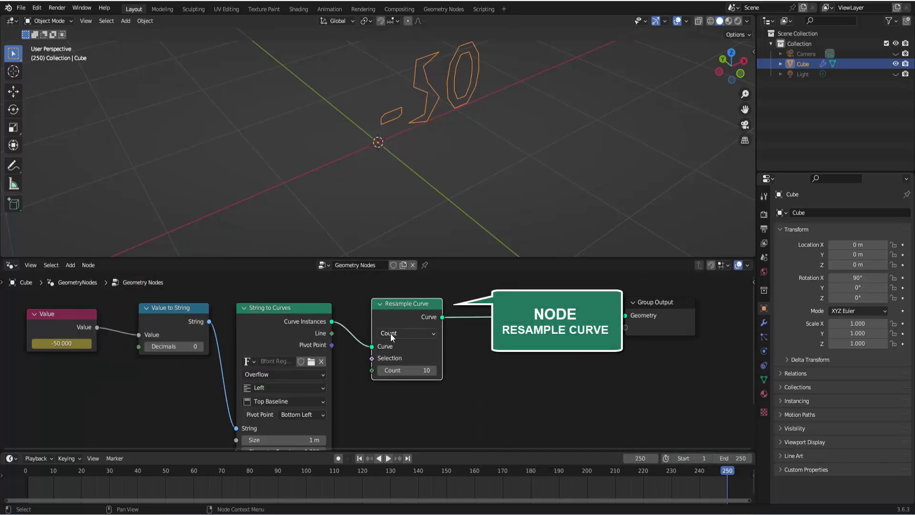
left_click_drag(396, 305, 391, 308)
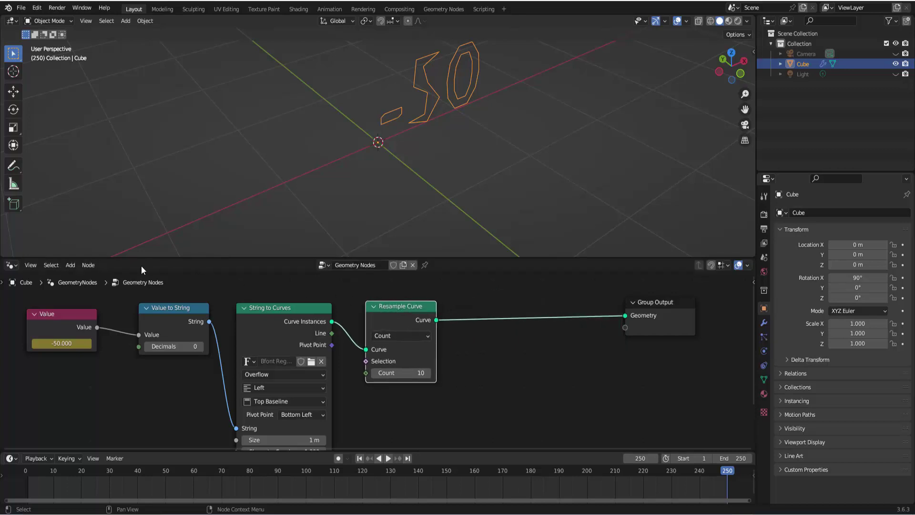
Step: Add an Extrude Mesh node on the Resample Curve to Group Output link
left_click(72, 267)
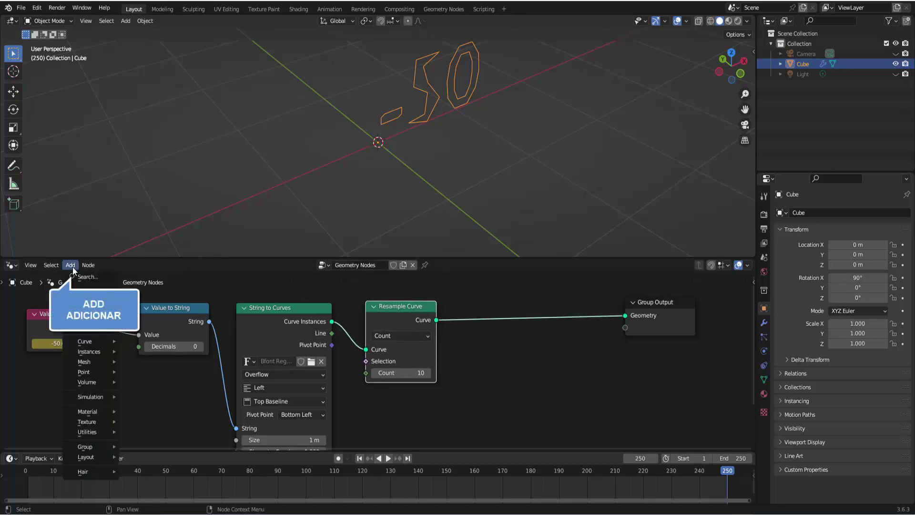
left_click(87, 278)
type("ex")
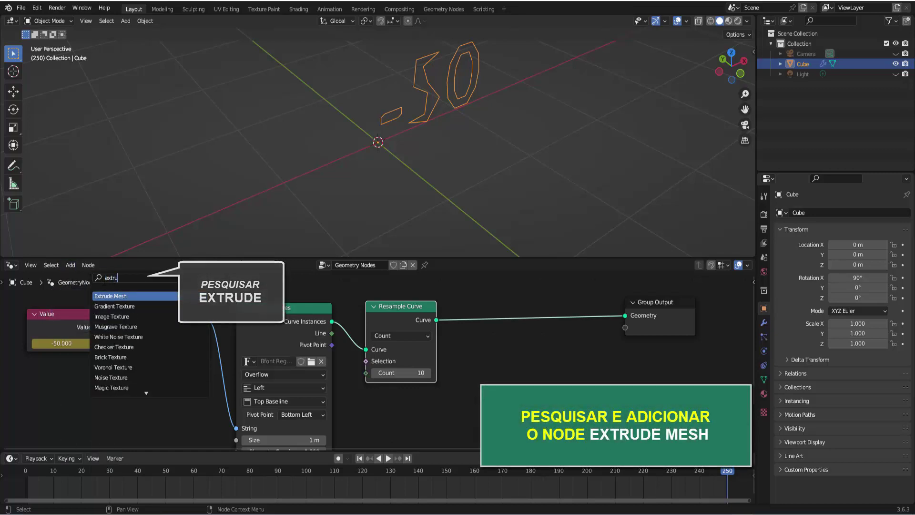
type("trude")
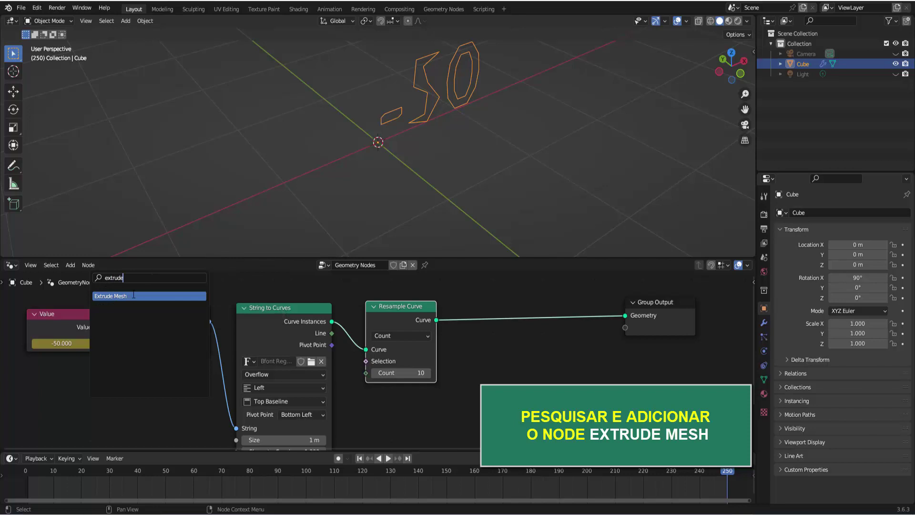
left_click(133, 295)
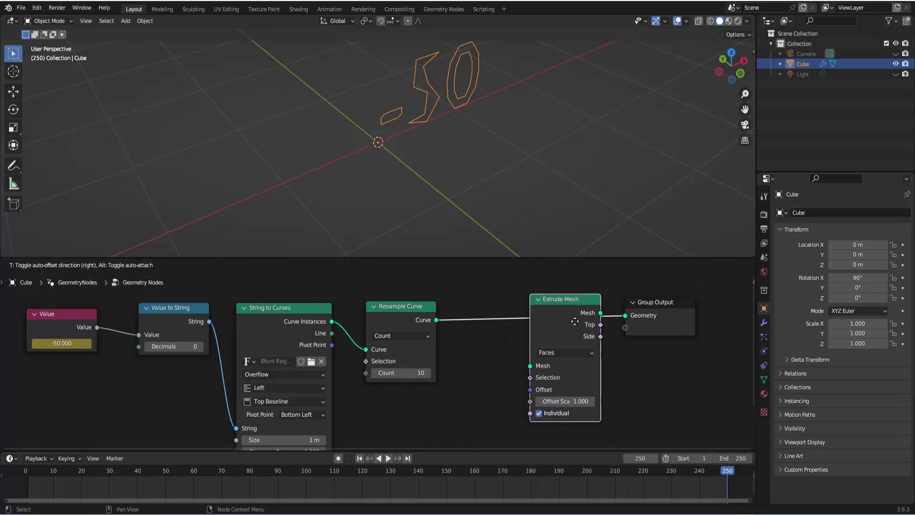
left_click(560, 323)
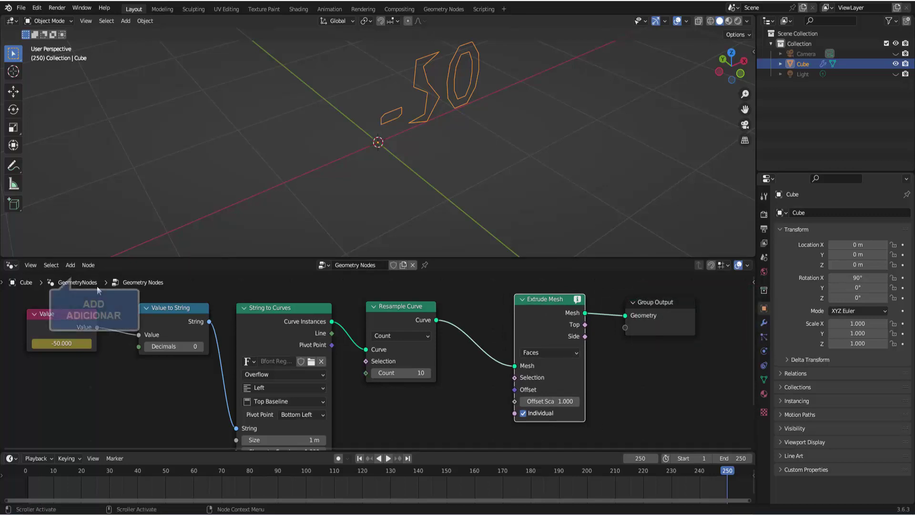
Step: Insert Fill Curve between Resample Curve and Extrude Mesh, and move Group Output further right
left_click(74, 265)
left_click(82, 275)
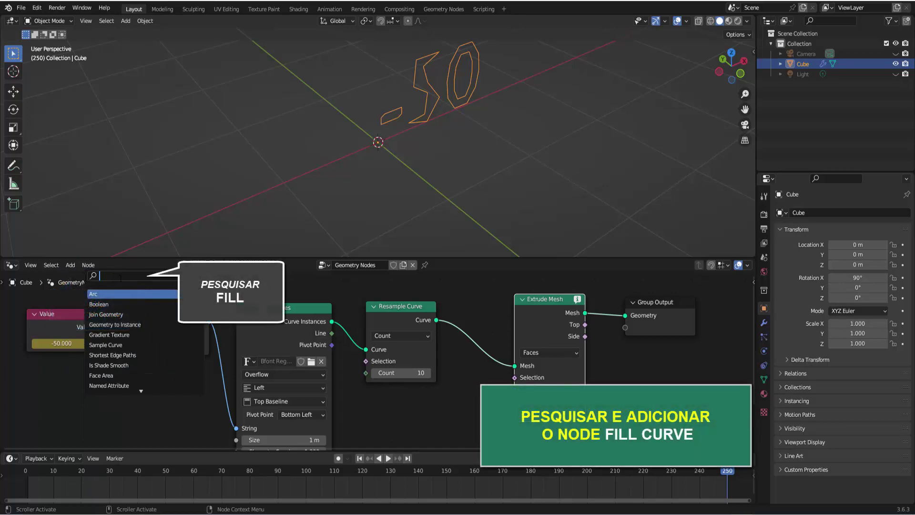
type("fill")
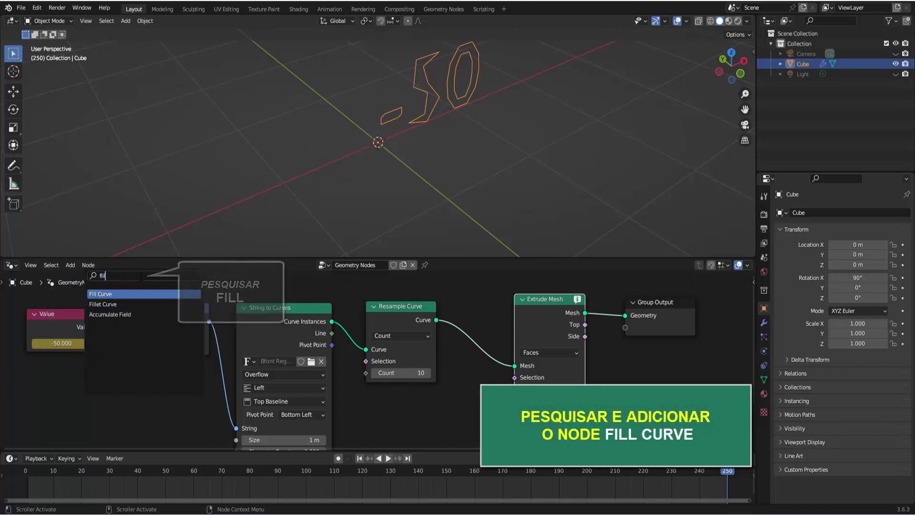
left_click(165, 294)
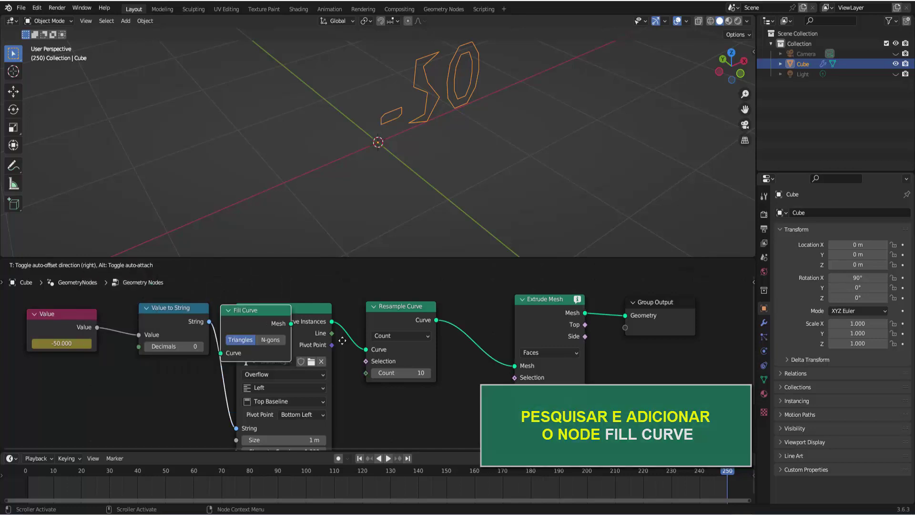
left_click(522, 339)
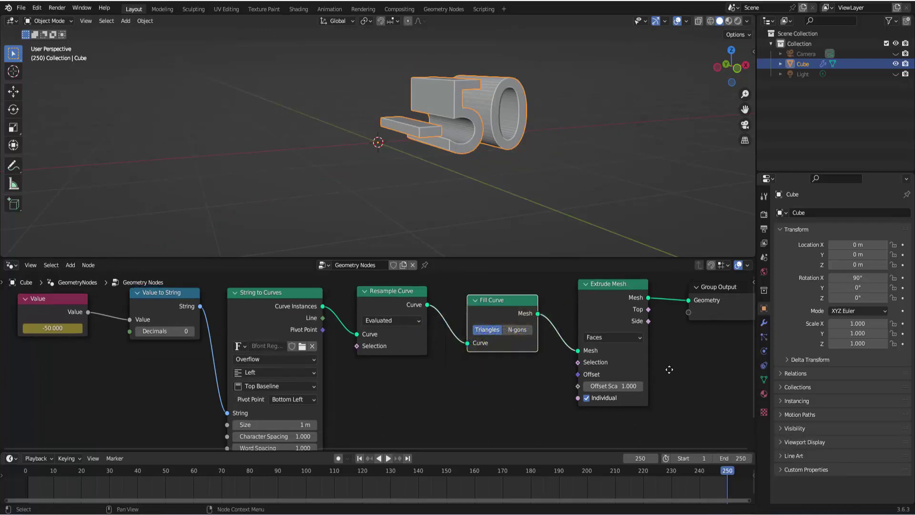
middle_click_drag(679, 370, 529, 386)
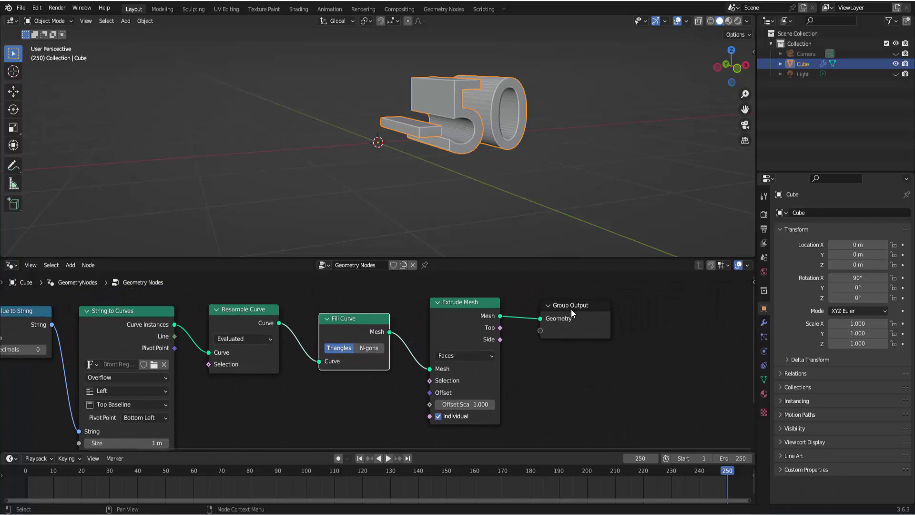
left_click_drag(569, 304, 672, 295)
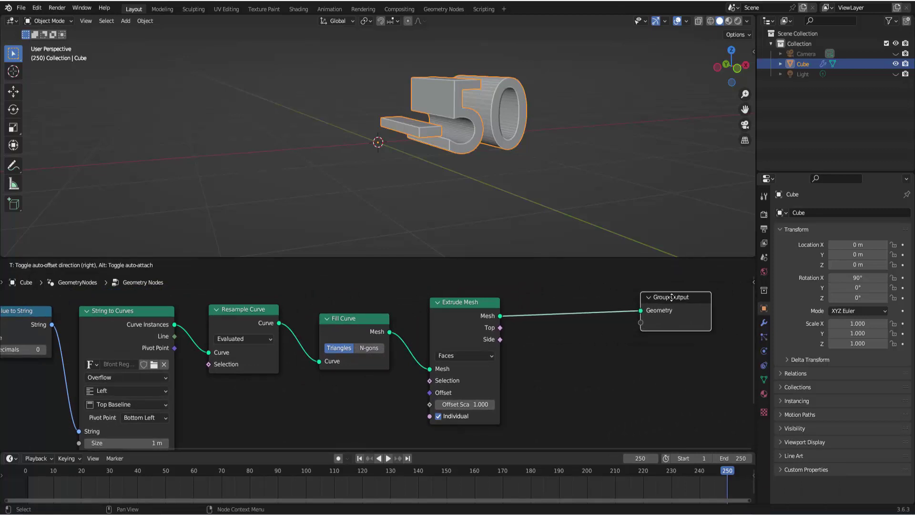
Step: Add an unconnected Flip Faces node beneath the Extrude Mesh node
key("F3")
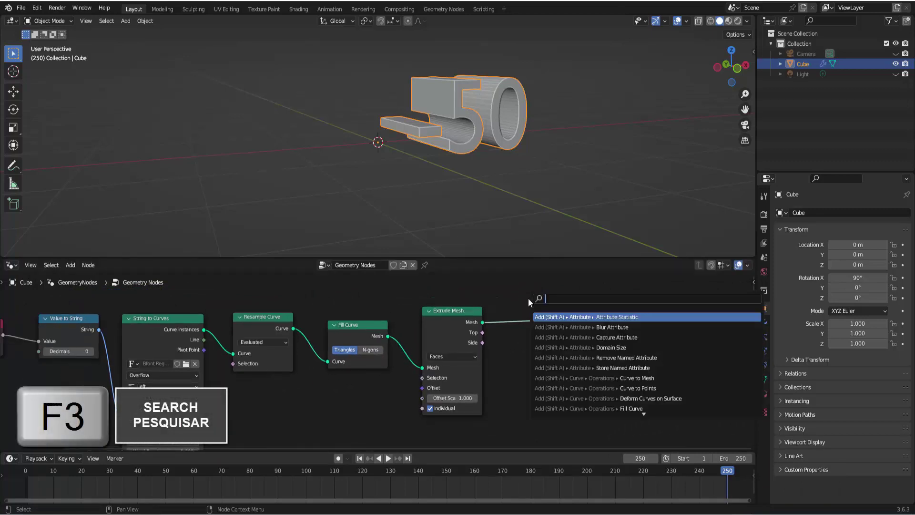
type("f")
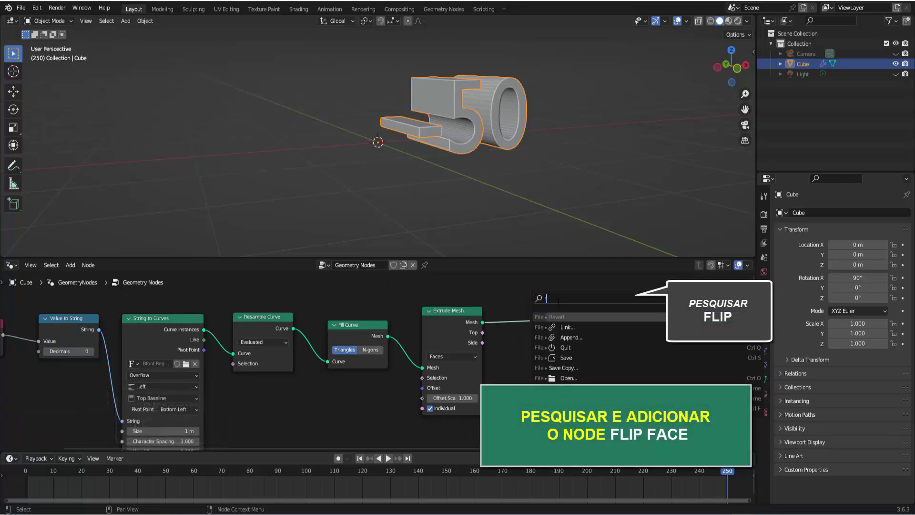
type("lip")
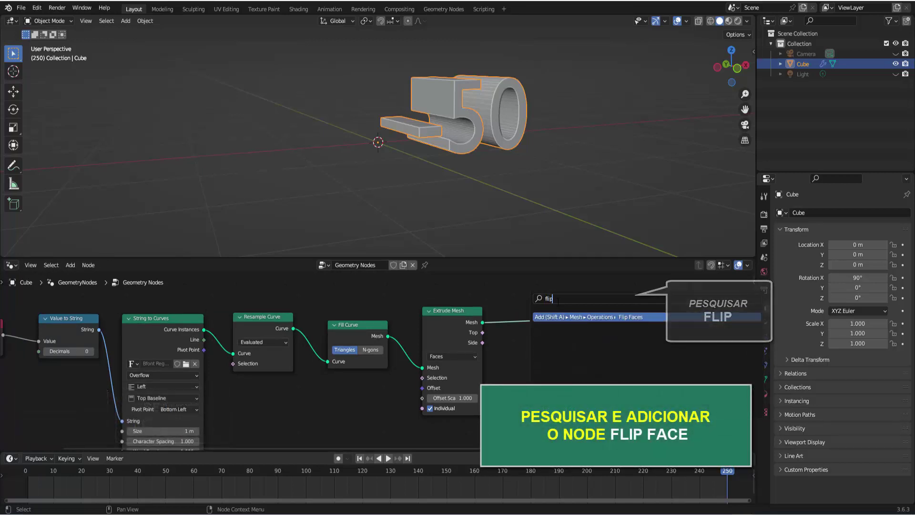
key("Return")
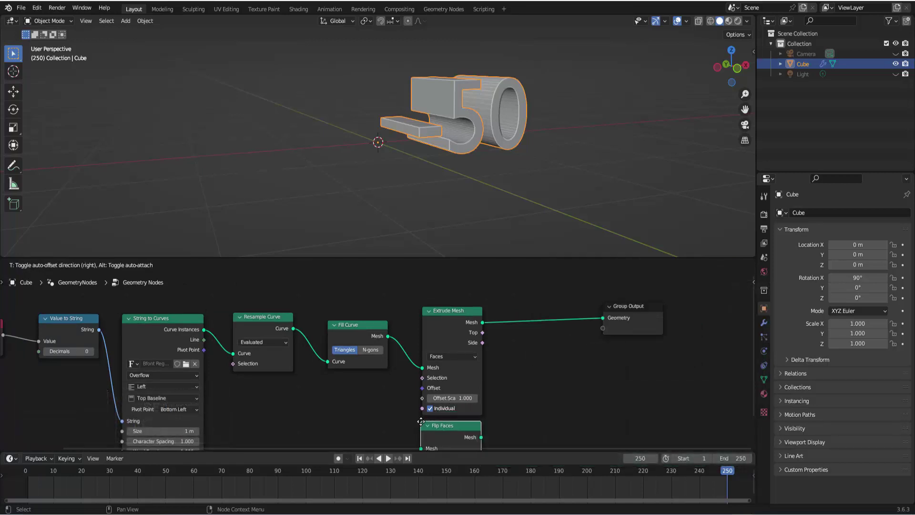
left_click(420, 422)
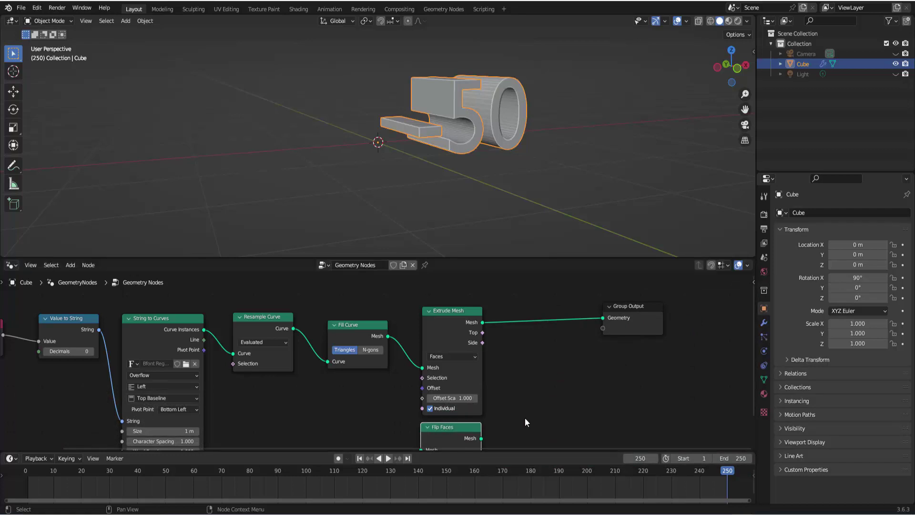
middle_click_drag(527, 423, 519, 396)
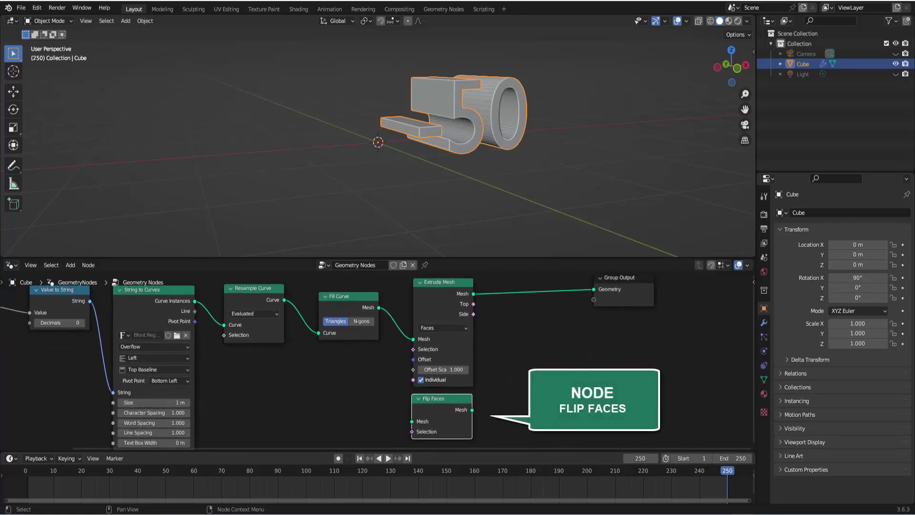
Step: Set the Extrude Mesh Offset Scale to 0.300 and recentre the -50 digits in the viewport
left_click(443, 369)
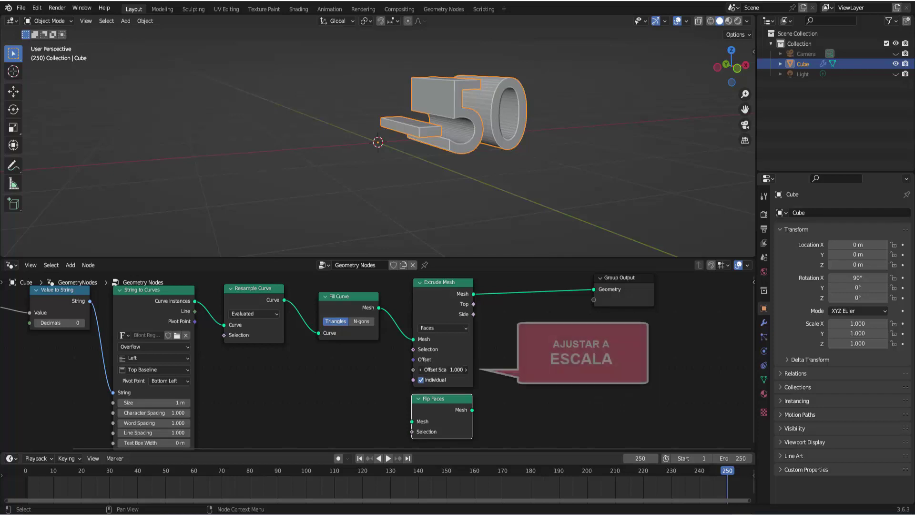
type("0.4")
key("Return")
mouse_move(443, 370)
left_mouse_down()
mouse_move(453, 369)
mouse_move(443, 369)
left_mouse_up()
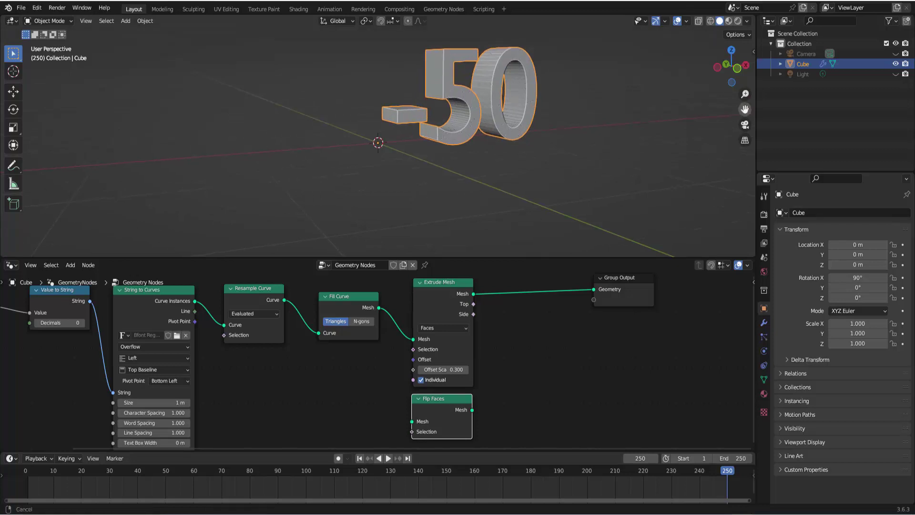
left_click_drag(745, 109, 679, 161)
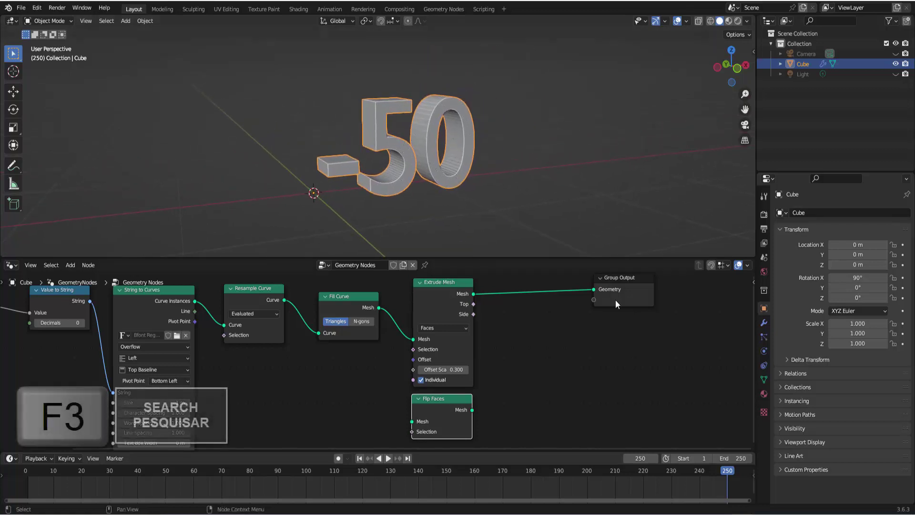
Step: Insert a Join Geometry node between Extrude Mesh and Group Output
key("F3")
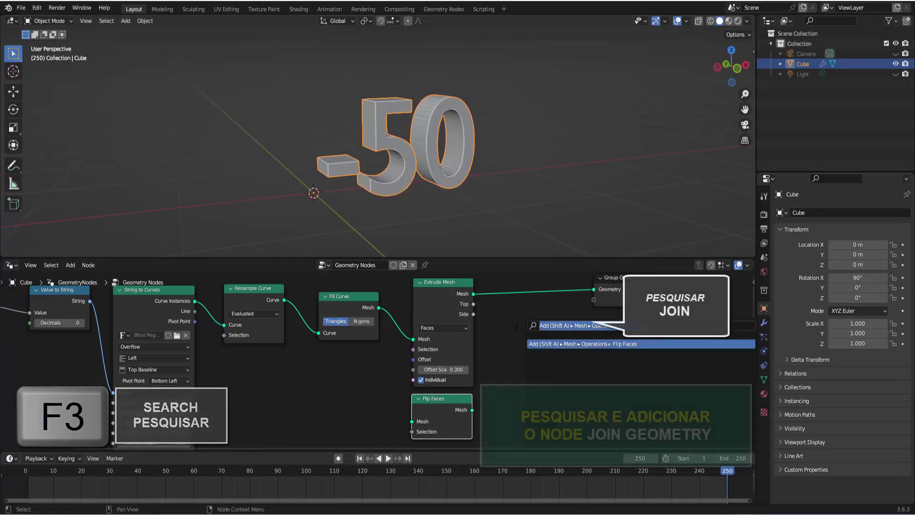
type("join")
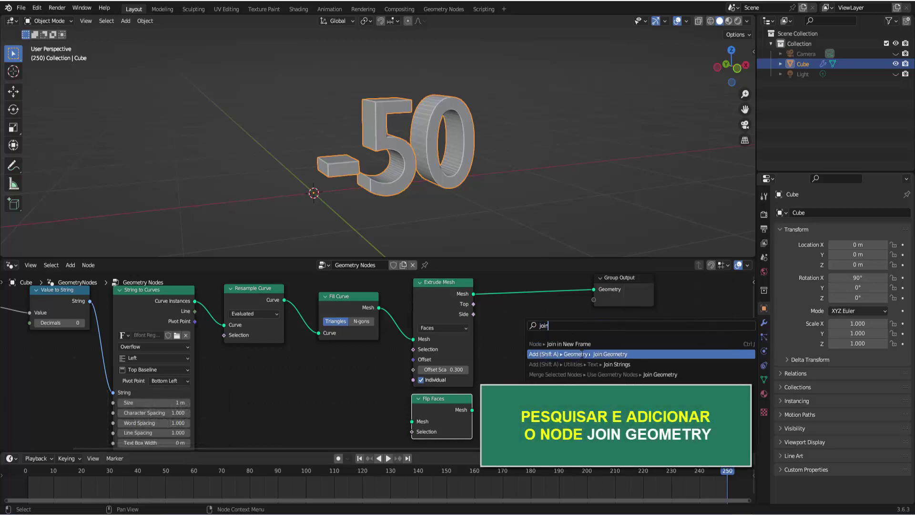
left_click(581, 354)
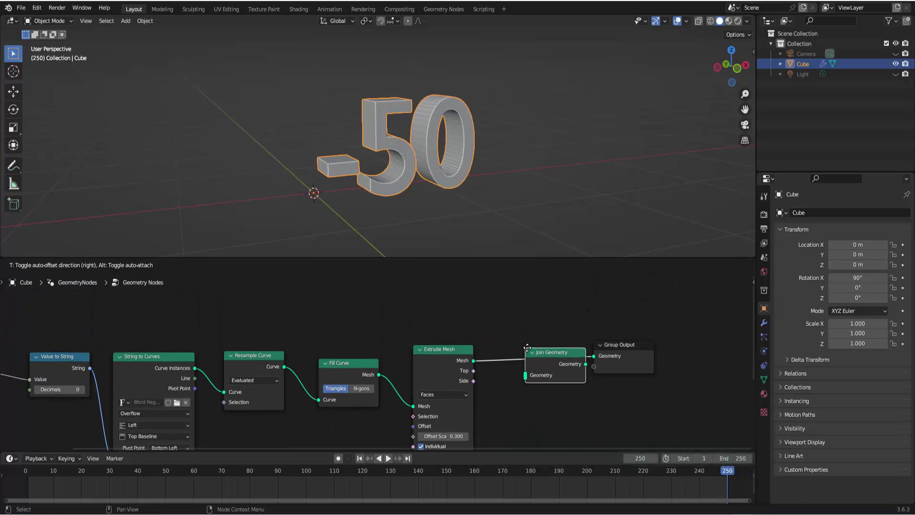
left_click(522, 341)
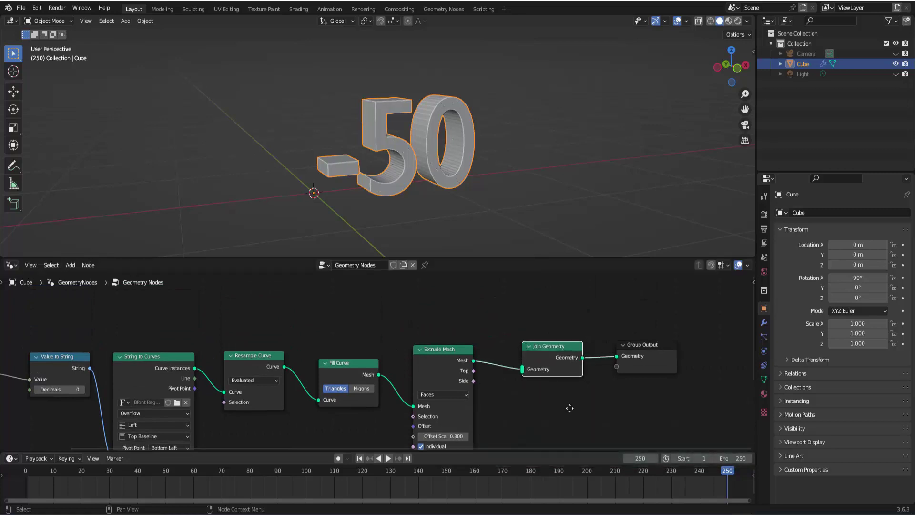
Step: Connect the Flip Faces mesh into Join Geometry and move Group Output further right
middle_click_drag(570, 408, 511, 383)
left_click_drag(469, 423, 511, 323)
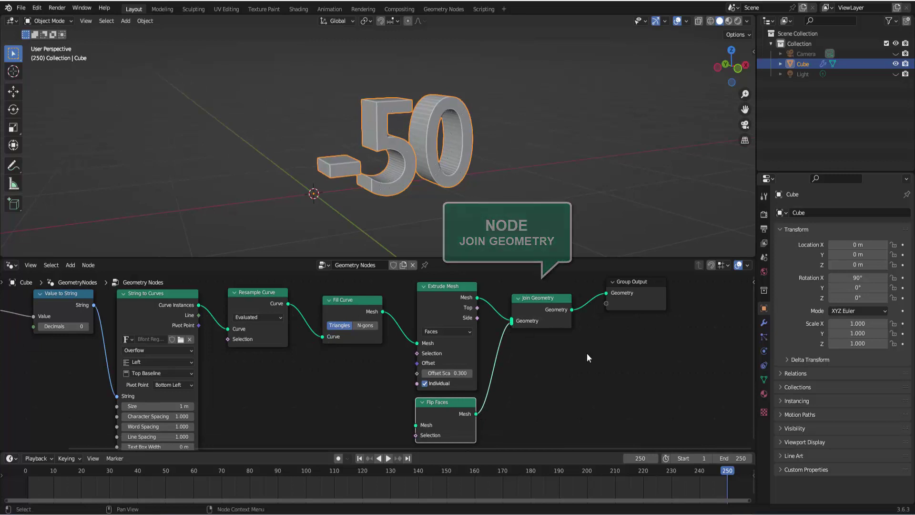
scroll(587, 354, "down", 2)
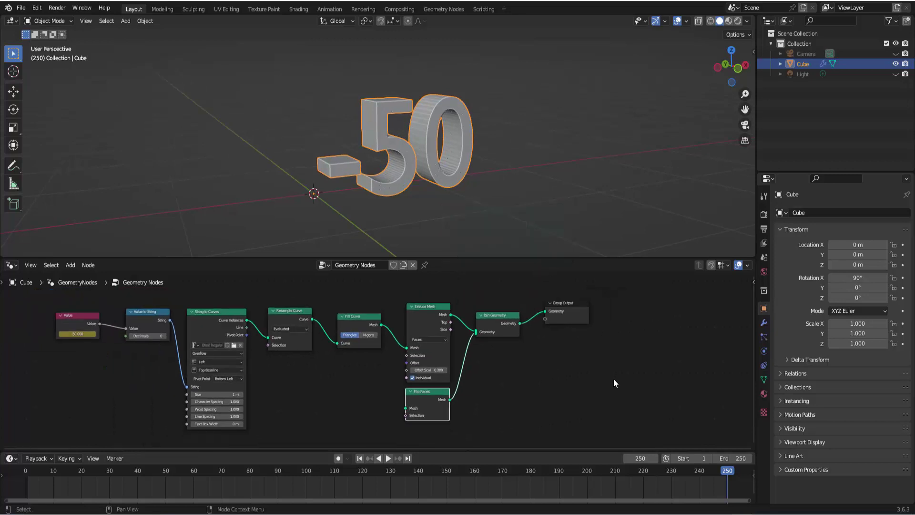
middle_click_drag(613, 379, 503, 376)
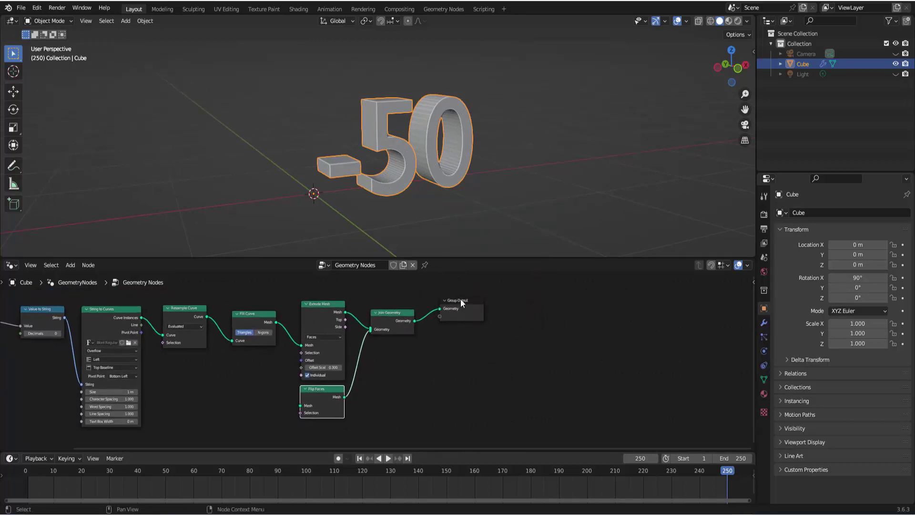
left_click_drag(462, 299, 629, 305)
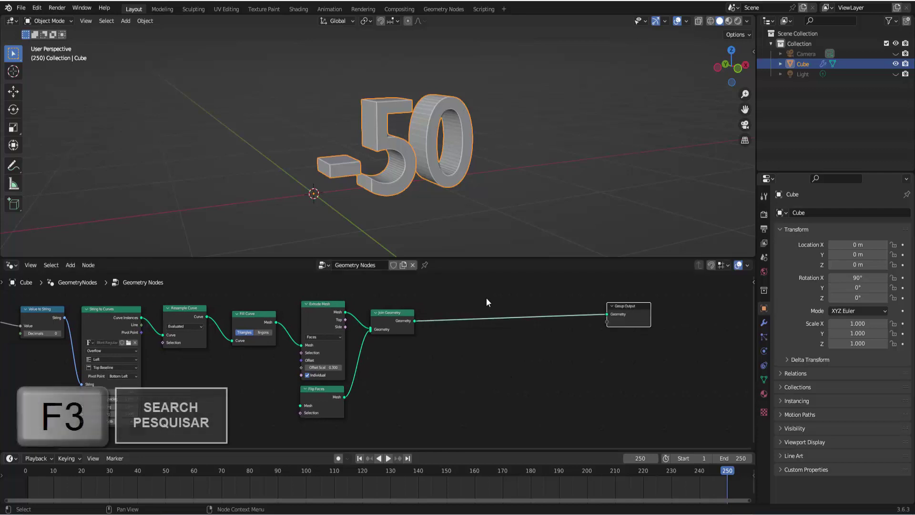
Step: Insert a Realize Instances node on the link from Join Geometry to Group Output
key("F3")
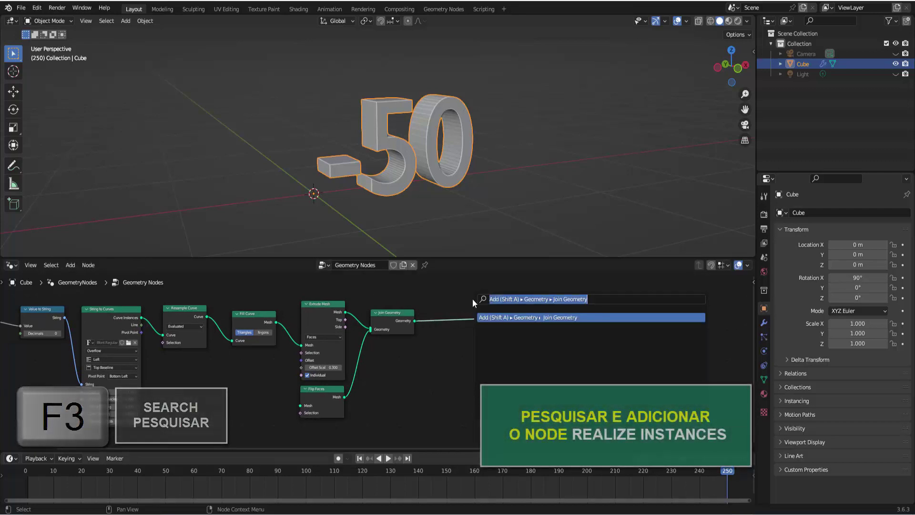
type("real")
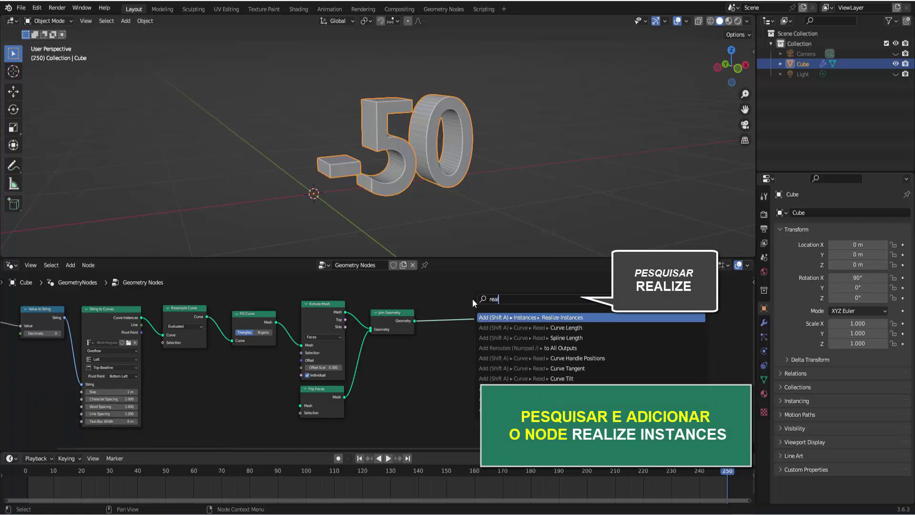
type("iz")
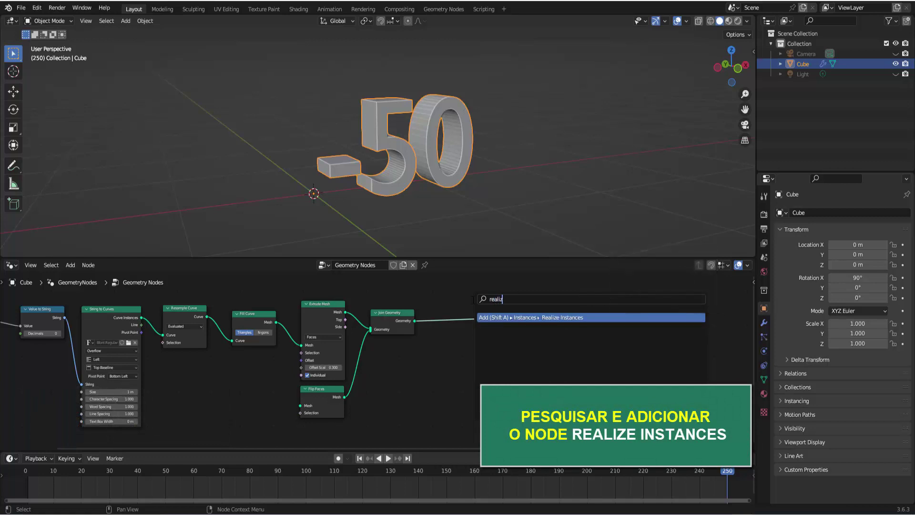
key("Return")
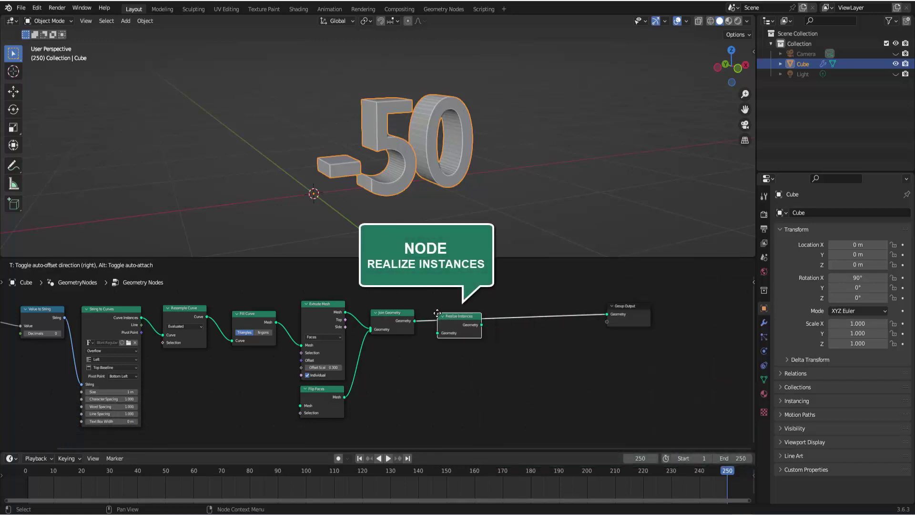
left_click(436, 315)
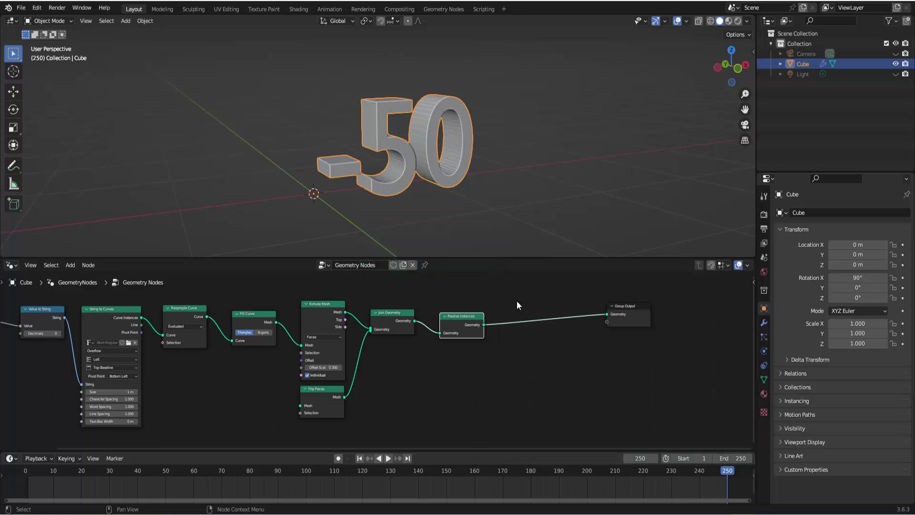
Step: Insert a Merge by Distance node between Realize Instances and Group Output to weld the digits
key("F3")
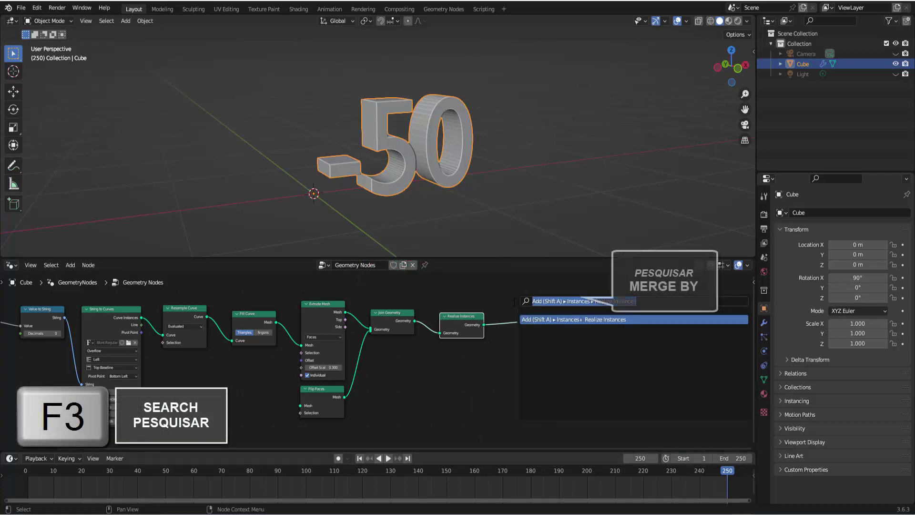
type("merge by")
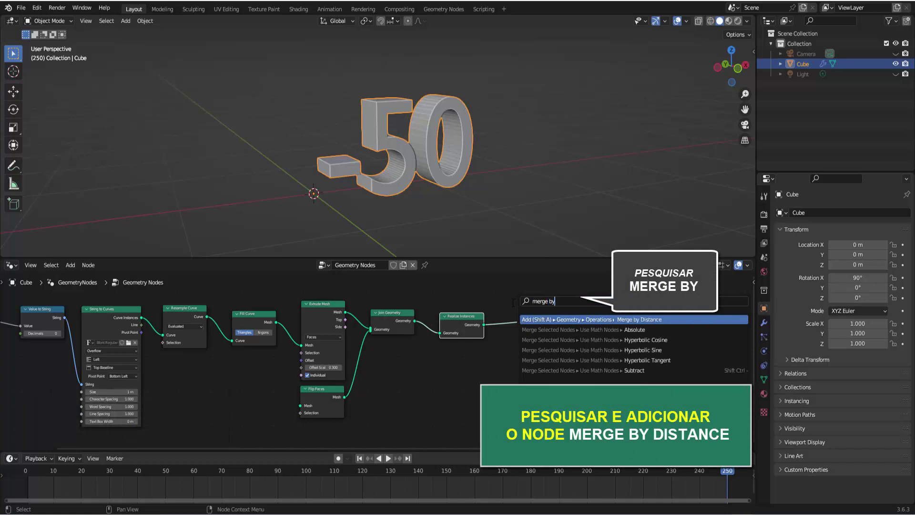
key("Return")
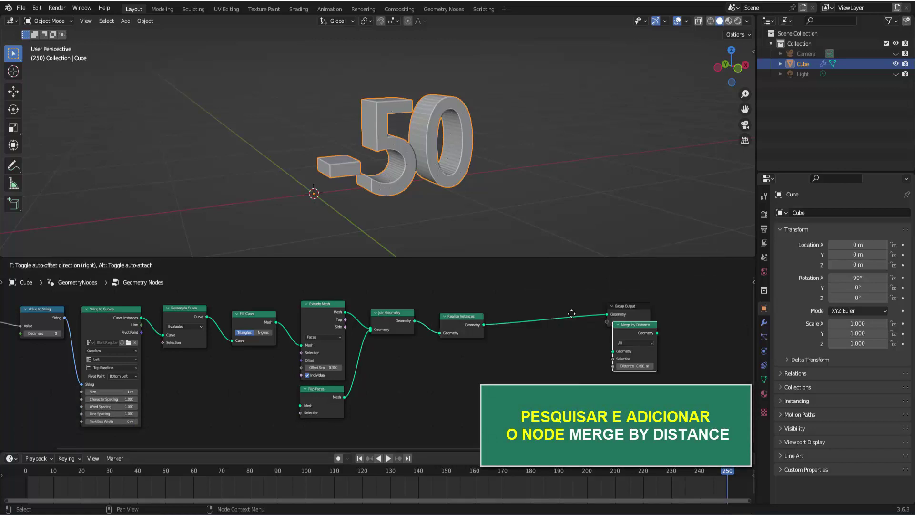
left_click(523, 305)
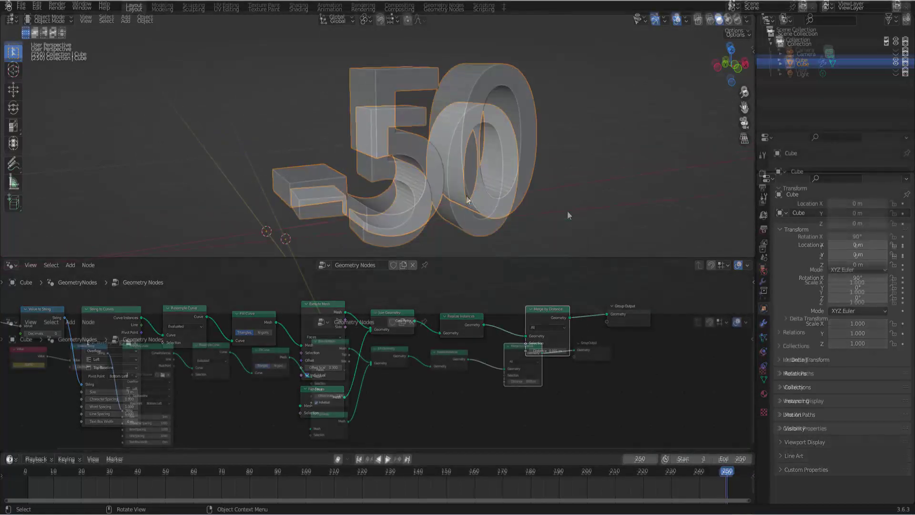
scroll(568, 213, "down", 1)
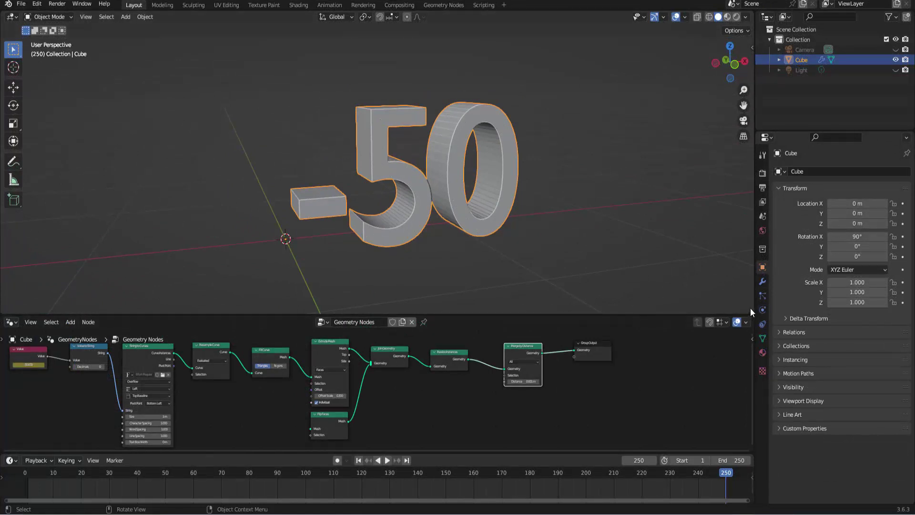
Step: Close the node editor into the 3D view, rewind to frame 1, and orbit around the 0
left_click_drag(752, 311, 744, 335)
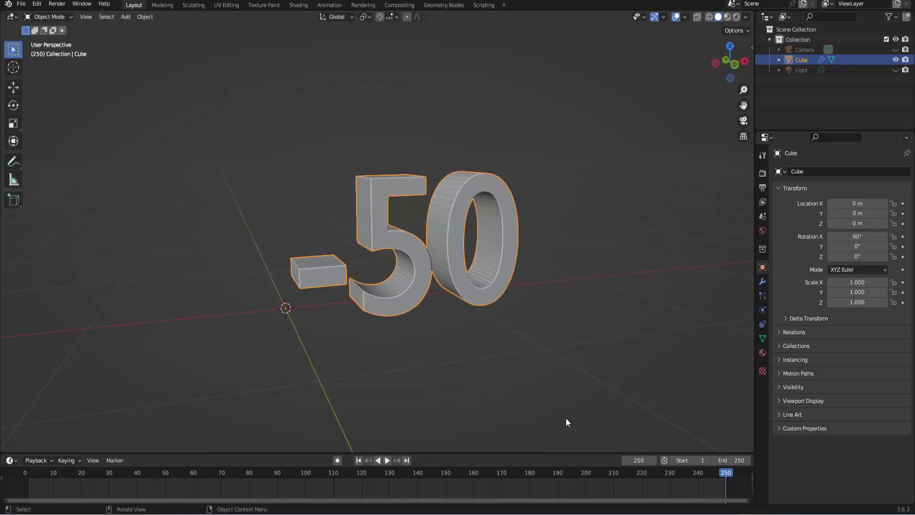
left_click_drag(546, 450, 550, 443)
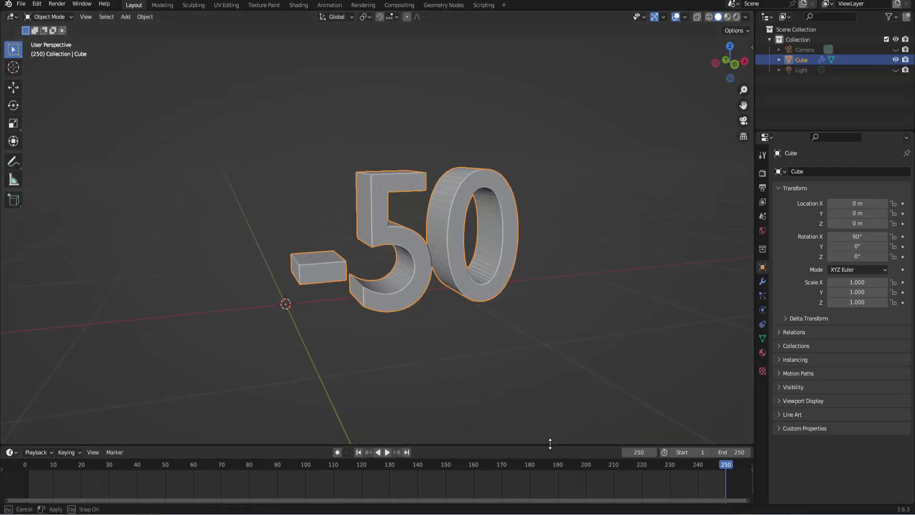
left_click(360, 452)
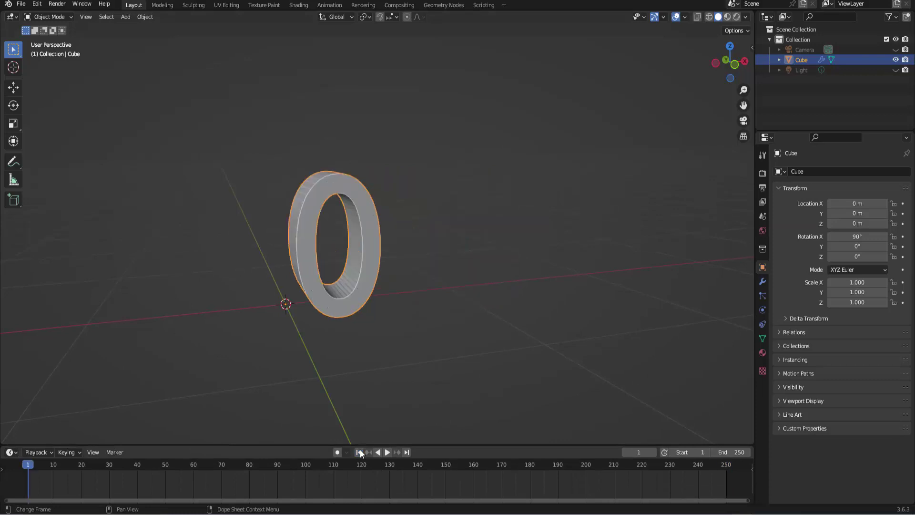
middle_click_drag(444, 250, 441, 242)
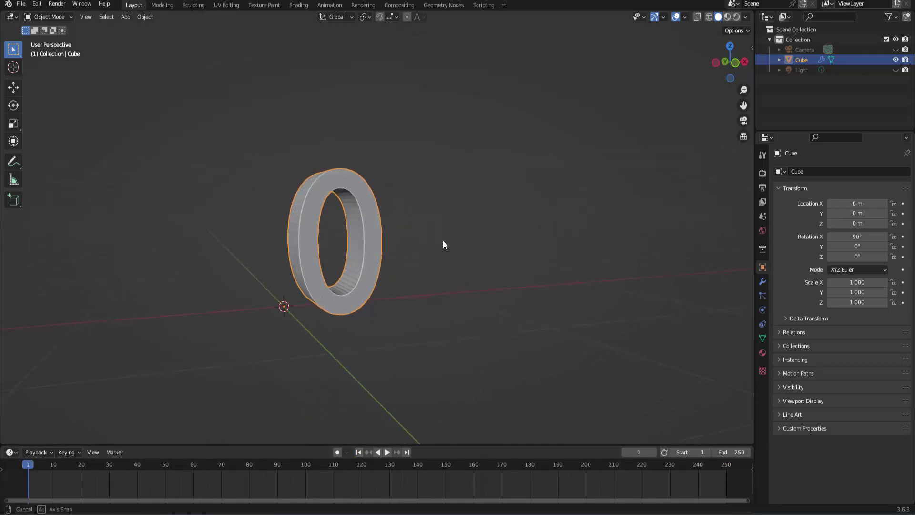
middle_click_drag(441, 242, 432, 273)
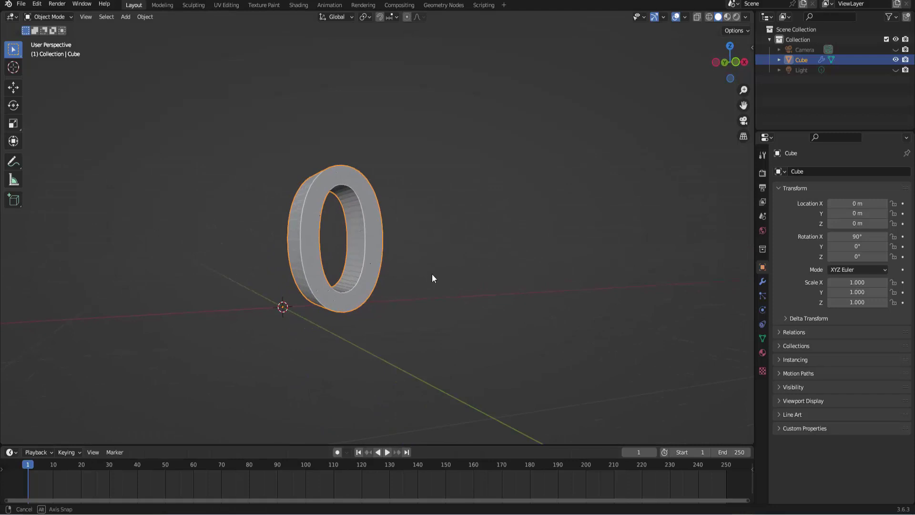
Step: Play the counter animation and stop it near frame 250 showing -50
left_click(387, 453)
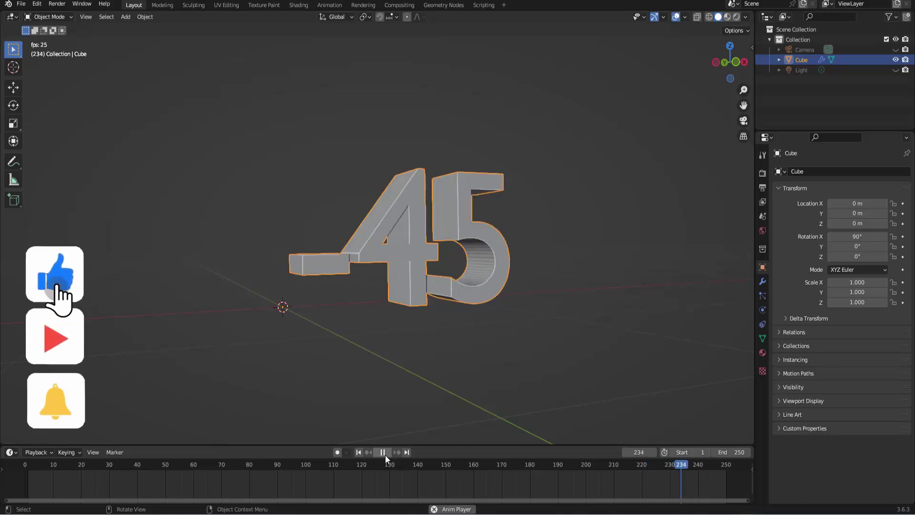
left_click(727, 466)
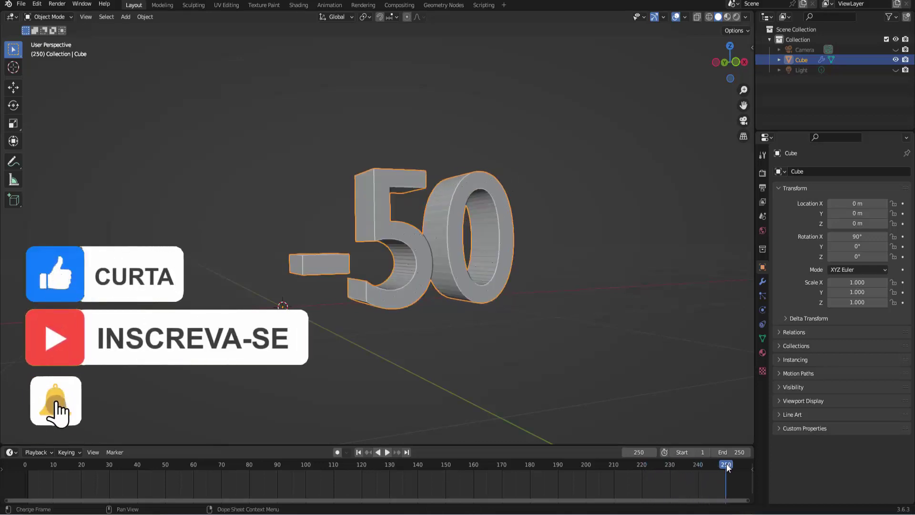